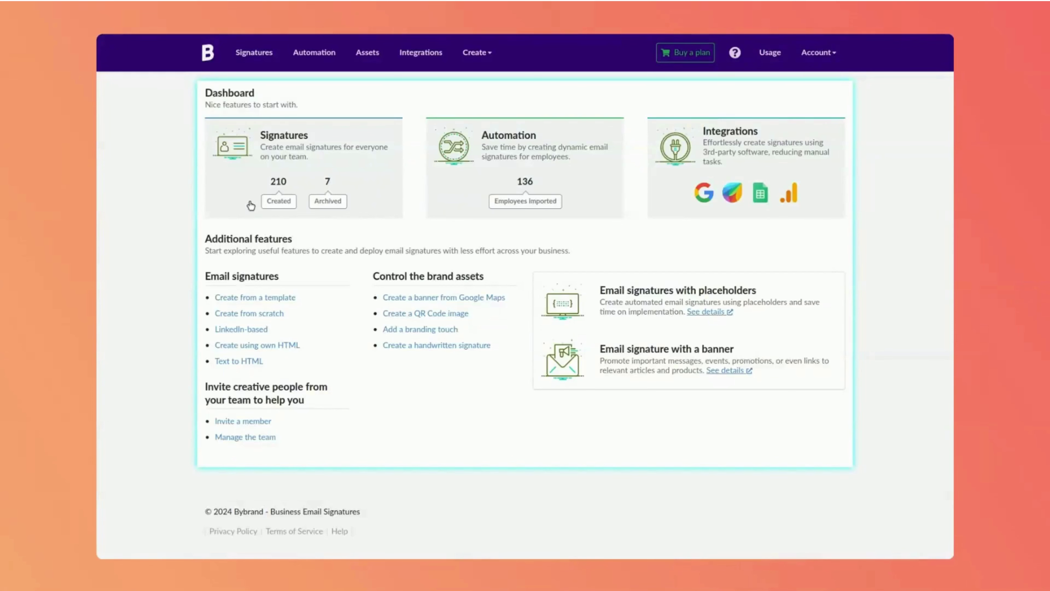
Open the Filmax Employees department under Automation and bring up the first listed employee's data for editing
{"action": "left_click", "coordinate": [510, 144]}
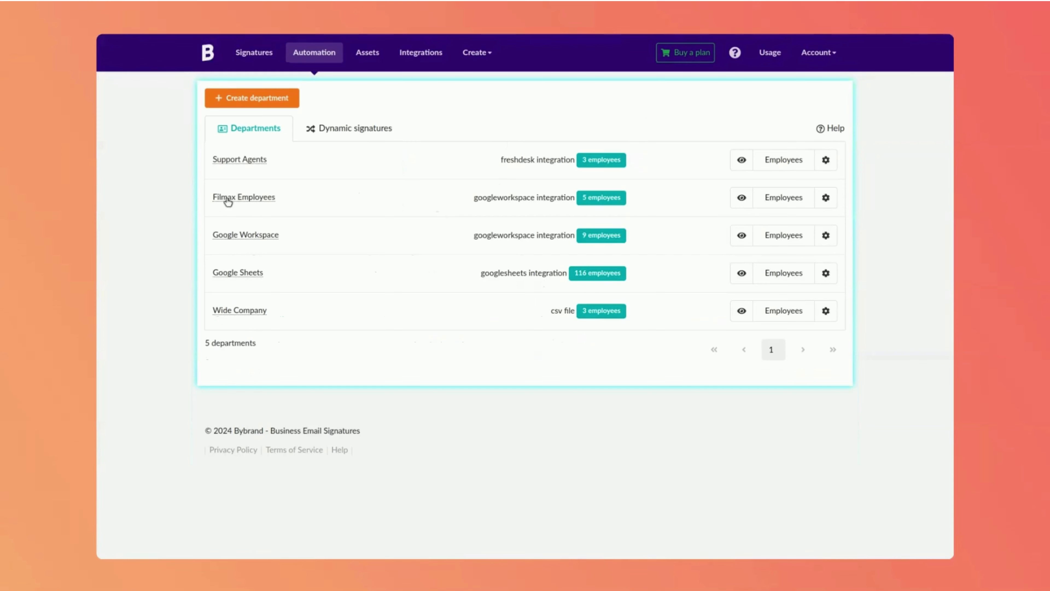
{"action": "left_click", "coordinate": [249, 198]}
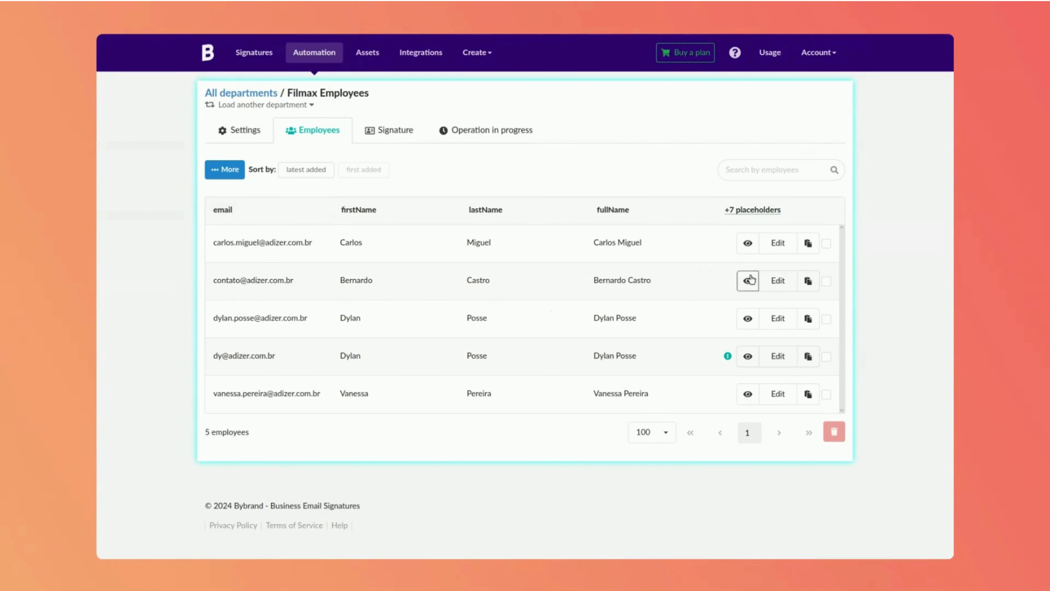
{"action": "left_click", "coordinate": [777, 244]}
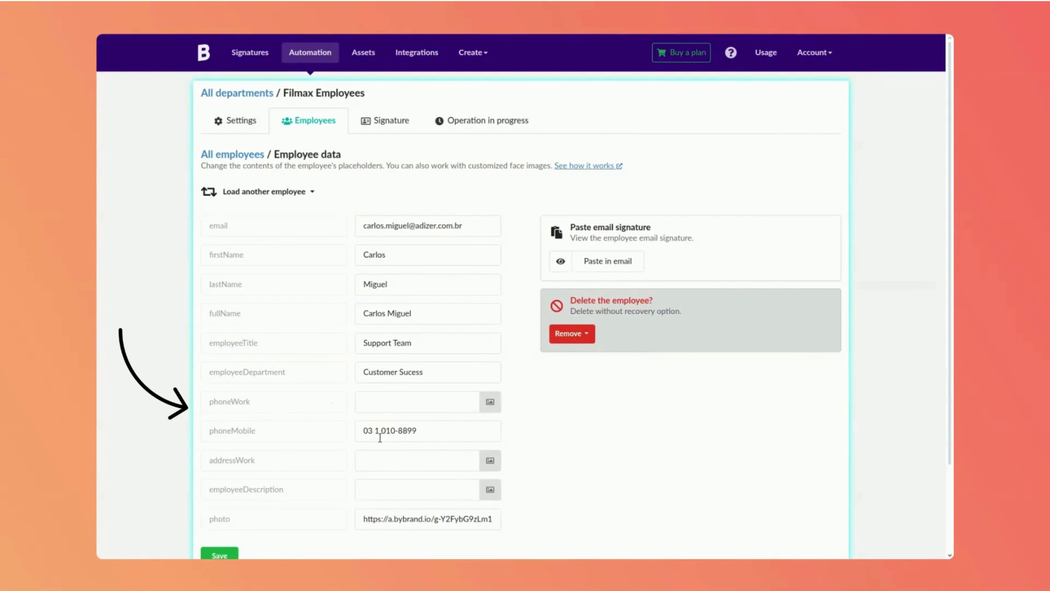
Review the placeholder data of the CEO and the Marketing Team employee, and preview the Marketing Team employee's email signature
{"action": "left_click", "coordinate": [311, 192]}
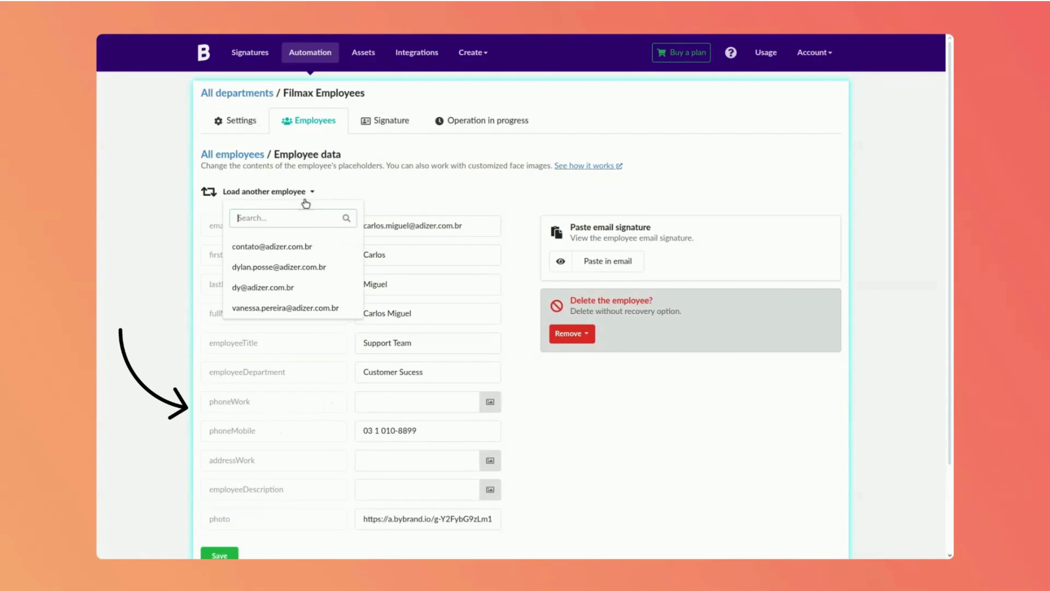
{"action": "left_click", "coordinate": [281, 246]}
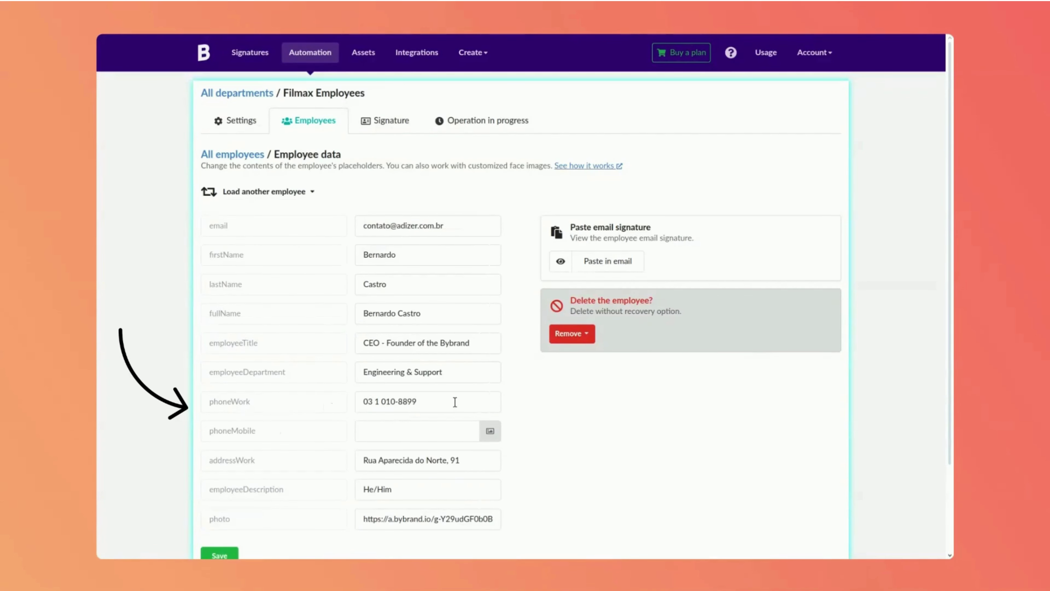
{"action": "left_click", "coordinate": [278, 199]}
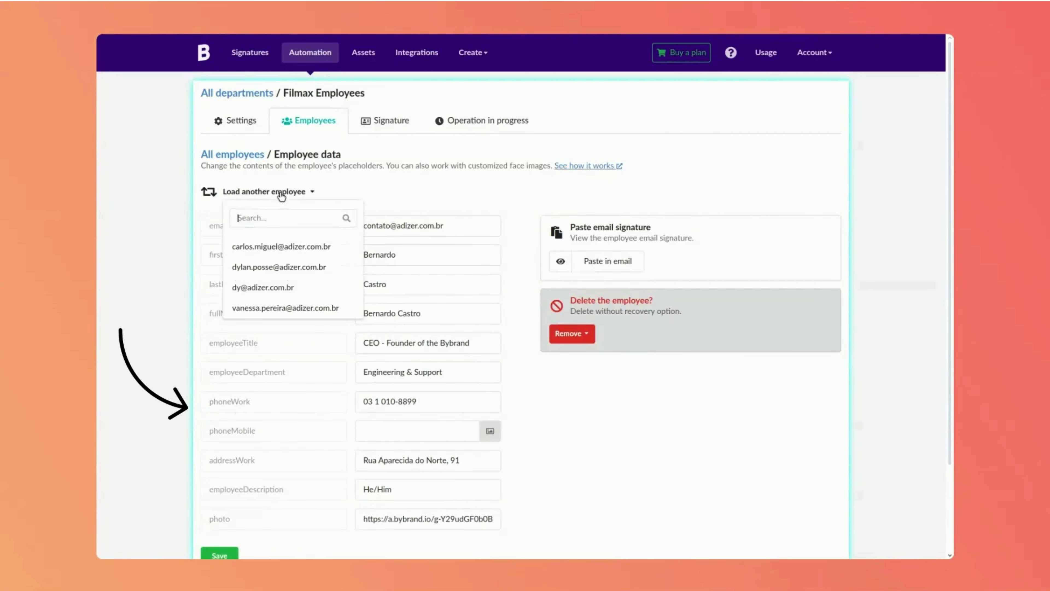
{"action": "left_click", "coordinate": [269, 307]}
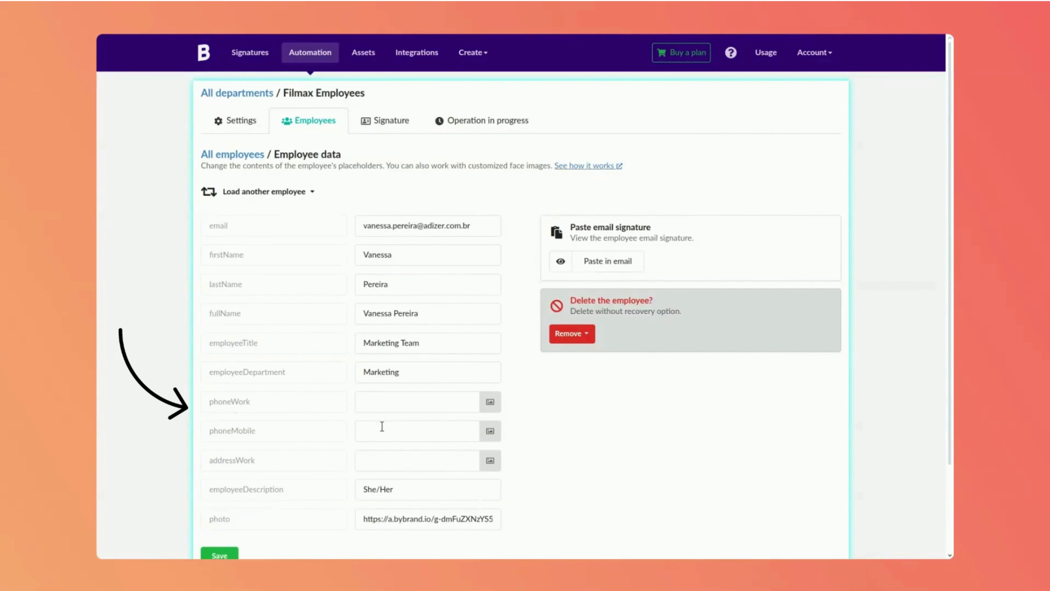
{"action": "left_click", "coordinate": [560, 261]}
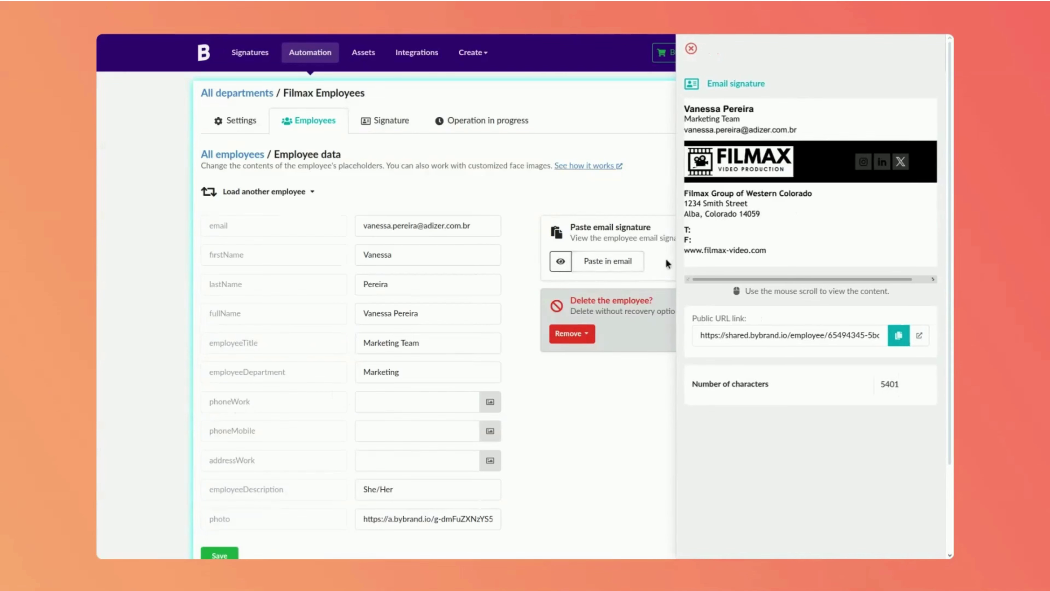
Load the data of the employee titled CTO at Bybrand and preview that employee's email signature
{"action": "left_click", "coordinate": [281, 192]}
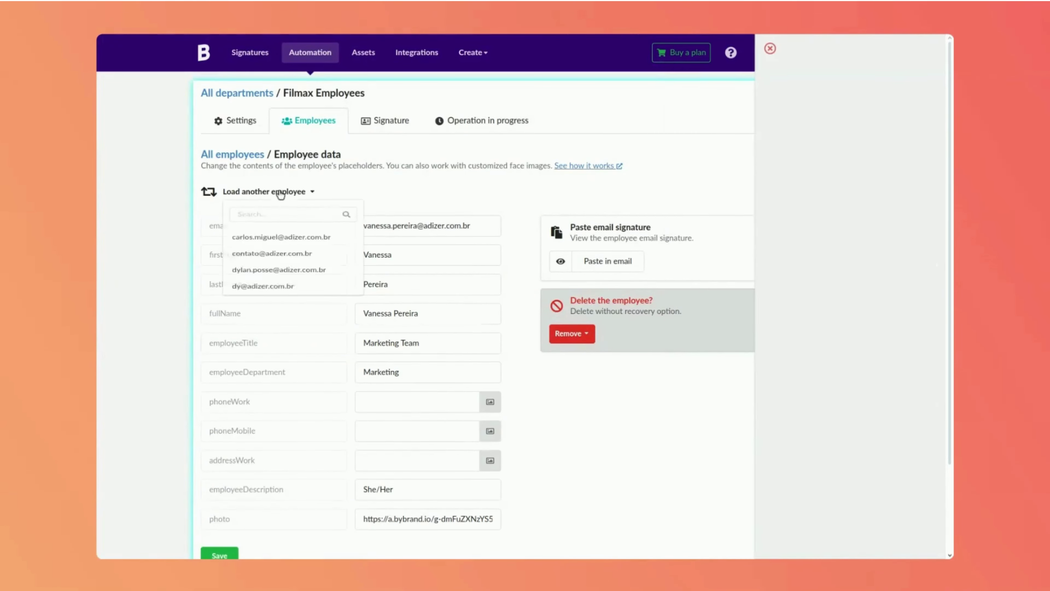
{"action": "left_click", "coordinate": [273, 287]}
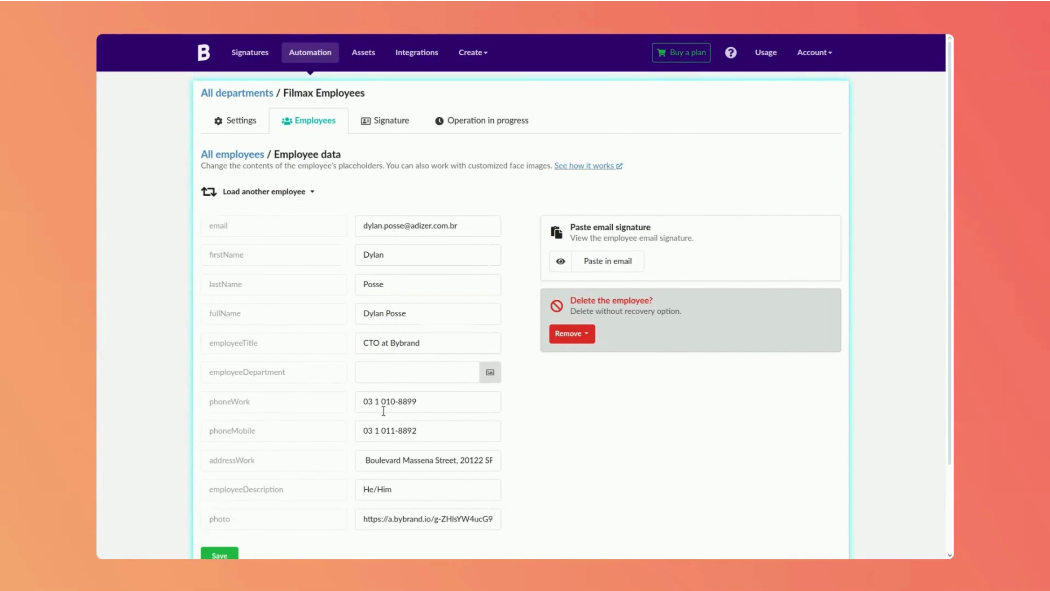
{"action": "left_click", "coordinate": [558, 261]}
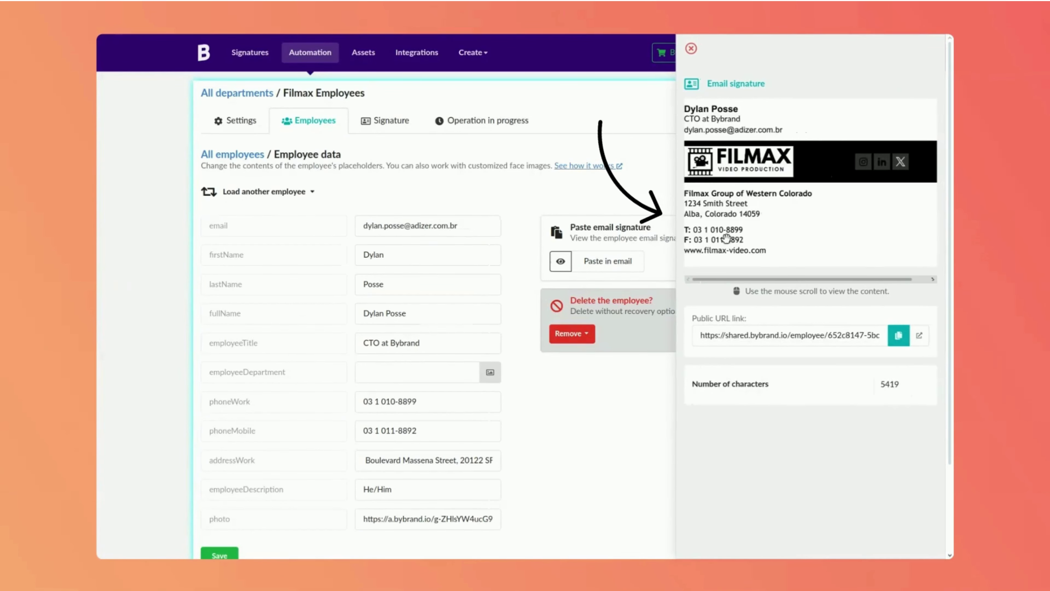
Load the Support Team employee's data, preview the resulting email signature, and close the preview
{"action": "left_click", "coordinate": [263, 195]}
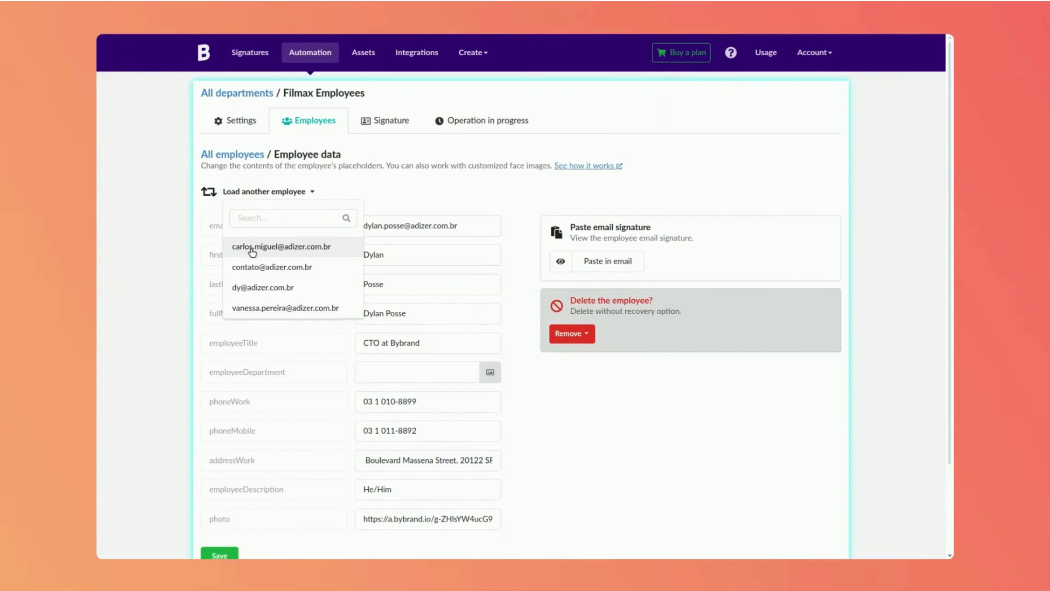
{"action": "left_click", "coordinate": [251, 244]}
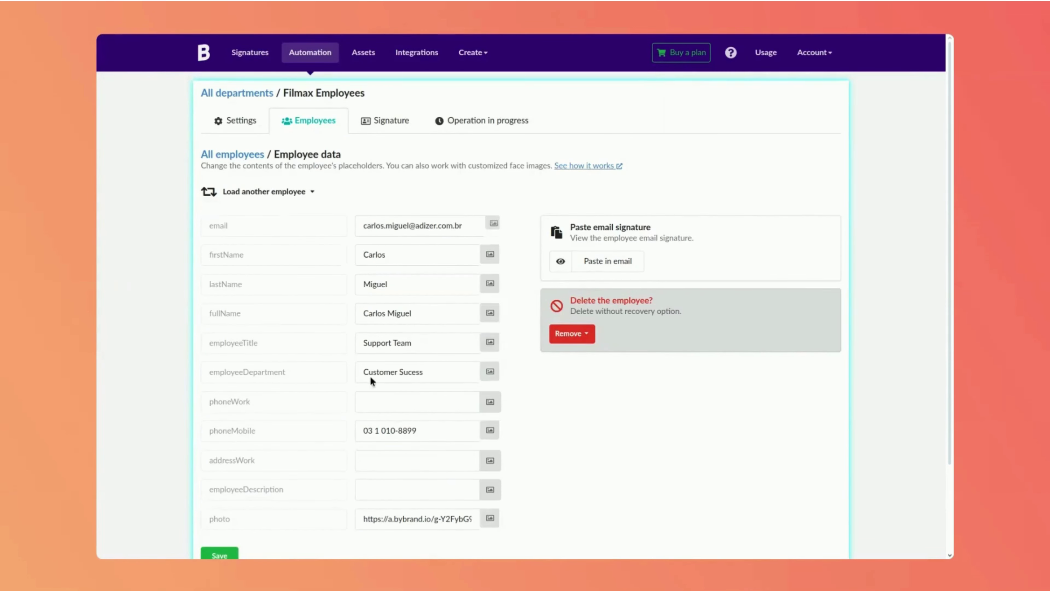
{"action": "left_click", "coordinate": [556, 263]}
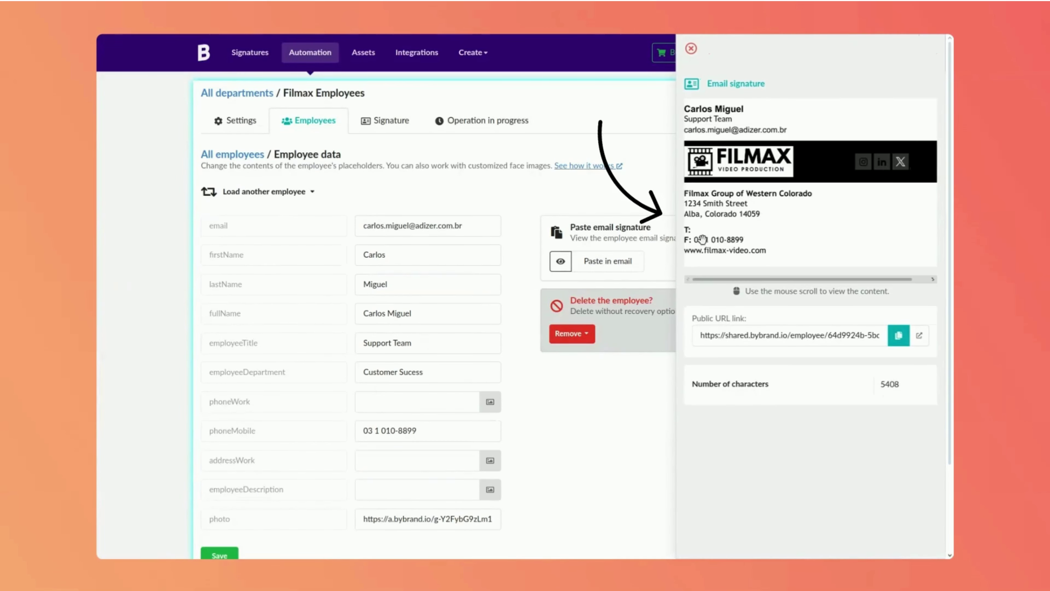
{"action": "left_click", "coordinate": [551, 201]}
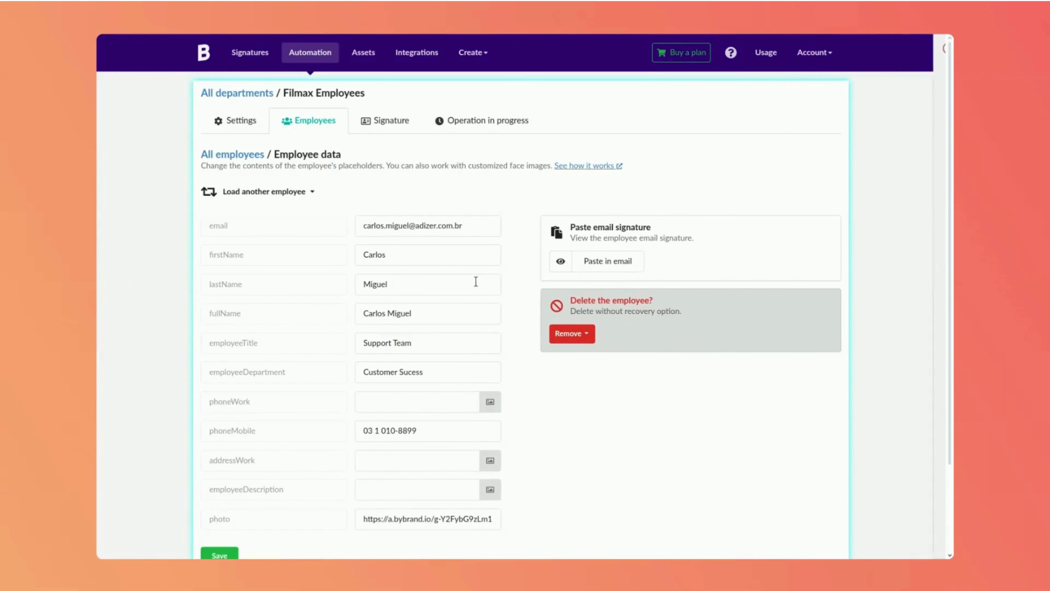
Edit the department's associated signature, inserting a non-bold {{#phoneWork}} opening tag before the "T:" label
{"action": "left_click", "coordinate": [382, 124]}
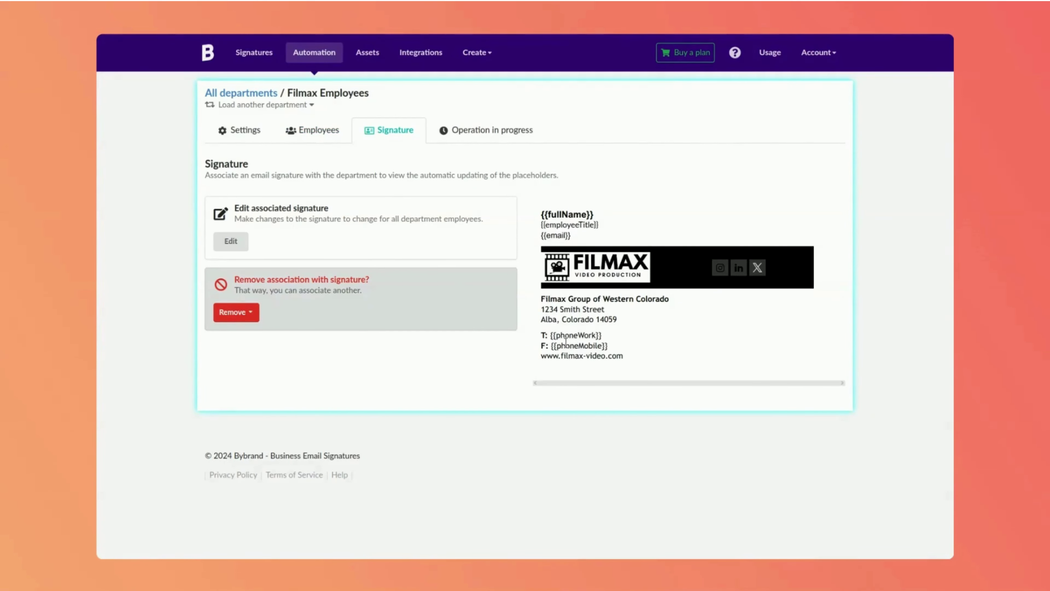
{"action": "left_click", "coordinate": [231, 242]}
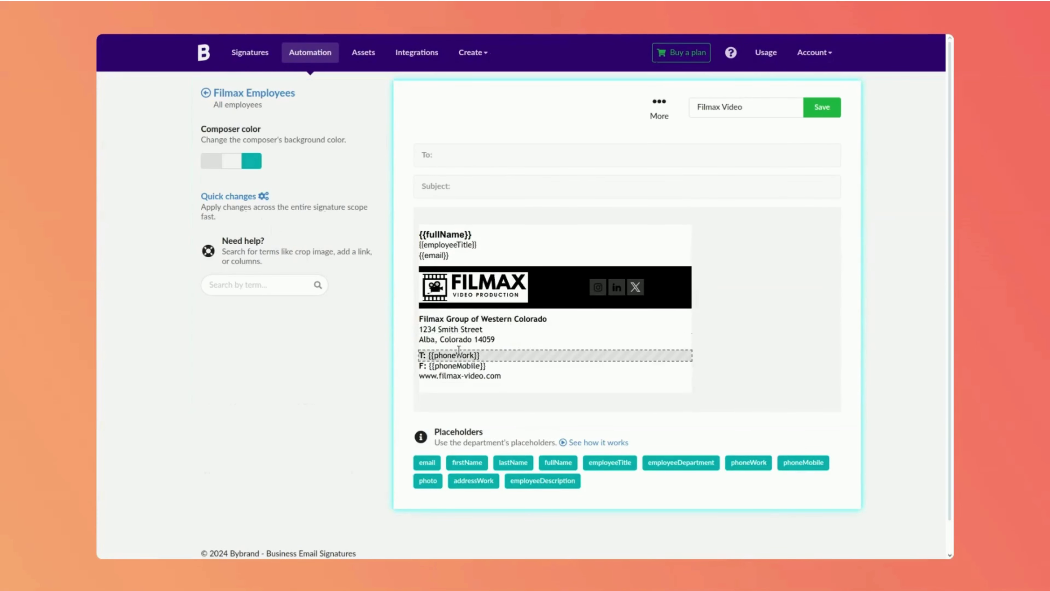
{"action": "left_click", "coordinate": [753, 463]}
{"action": "left_click", "coordinate": [525, 346]}
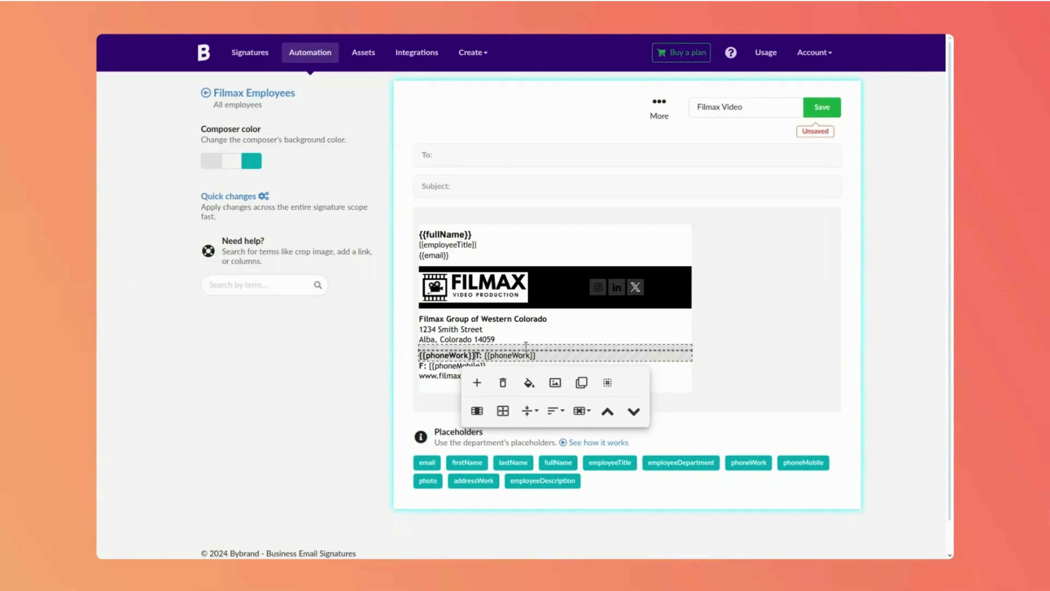
{"action": "type", "text": "{{phoneWork}}"}
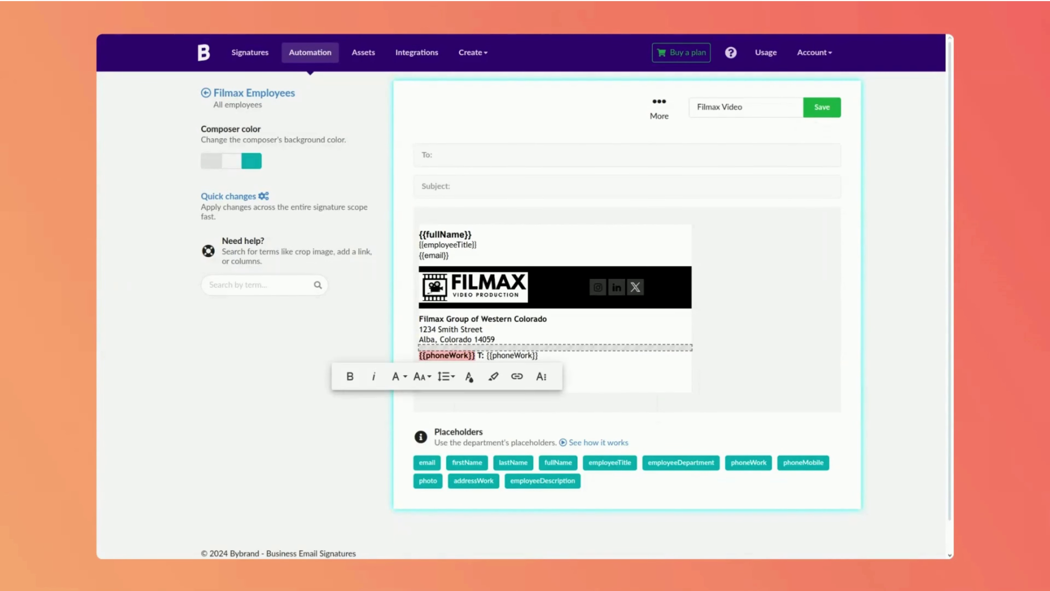
{"action": "left_click", "coordinate": [422, 355]}
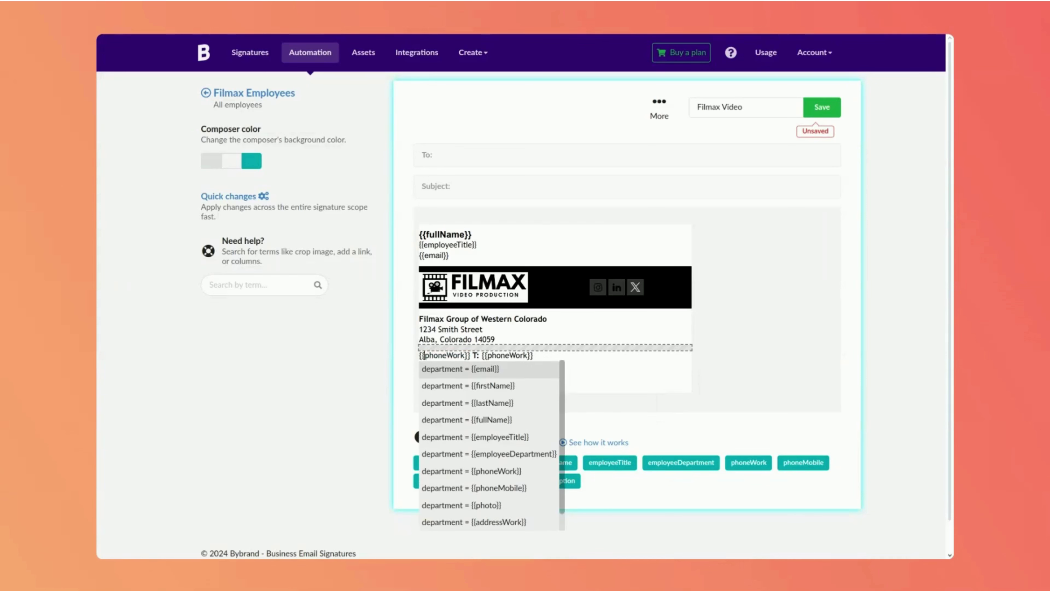
{"action": "type", "text": "#"}
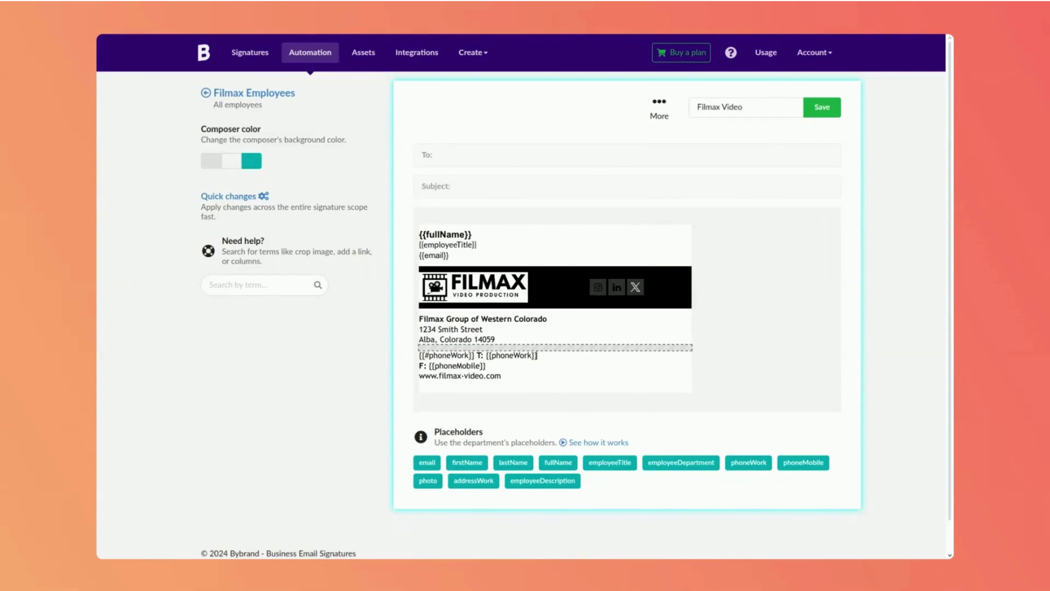
Add the closing tag {{/phoneWork}} after the phoneWork placeholder on the "T:" line
{"action": "type", "text": "{{phoneWork}}"}
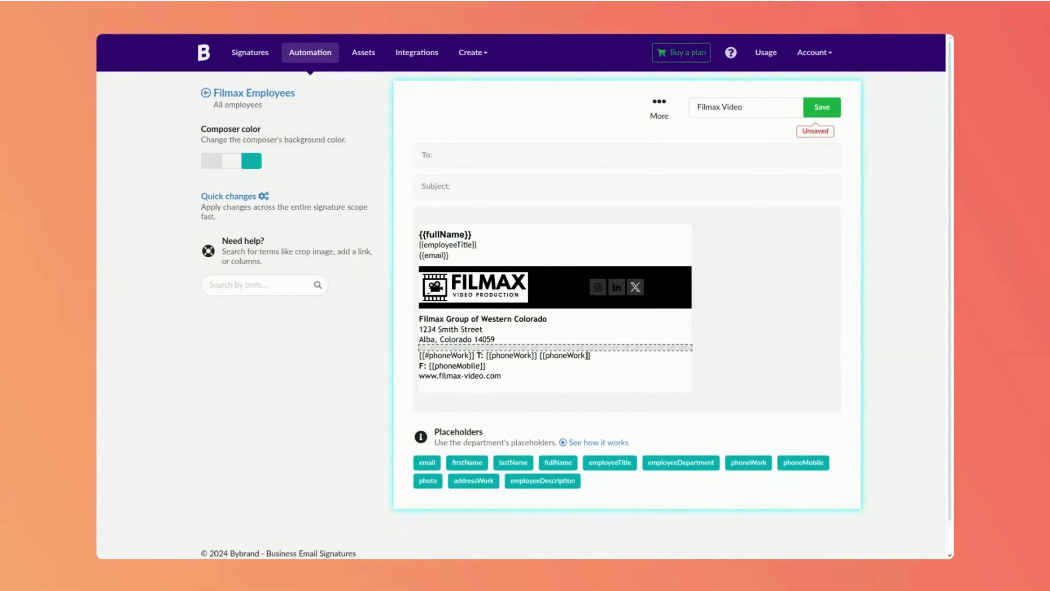
{"action": "left_click", "coordinate": [545, 355]}
{"action": "key", "text": "Escape"}
{"action": "type", "text": "/"}
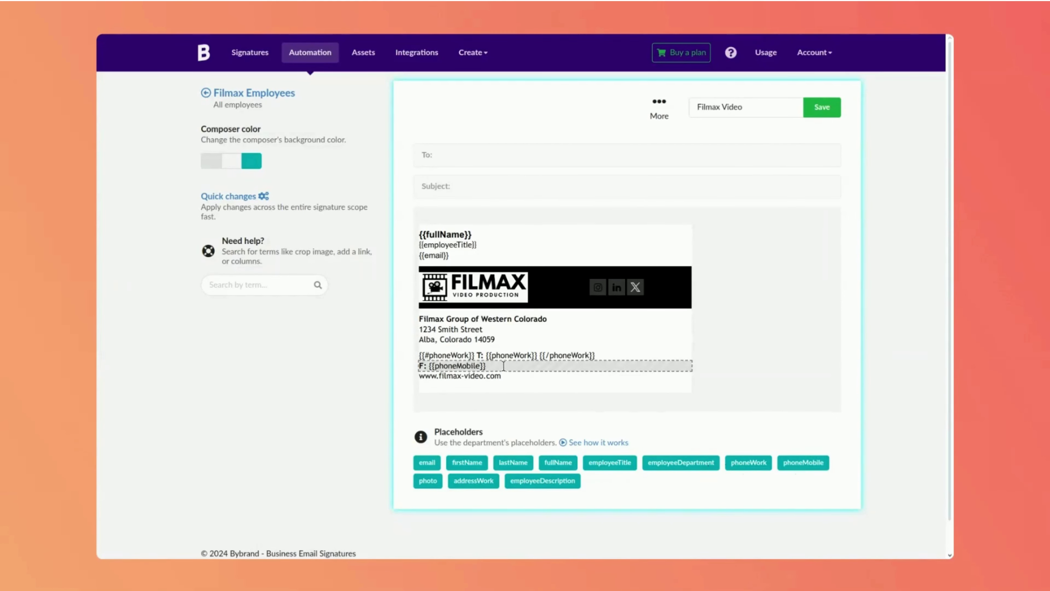
Insert the opening tag {{#phoneMobile}} before the "F:" label and remove its bold formatting
{"action": "left_click", "coordinate": [515, 372]}
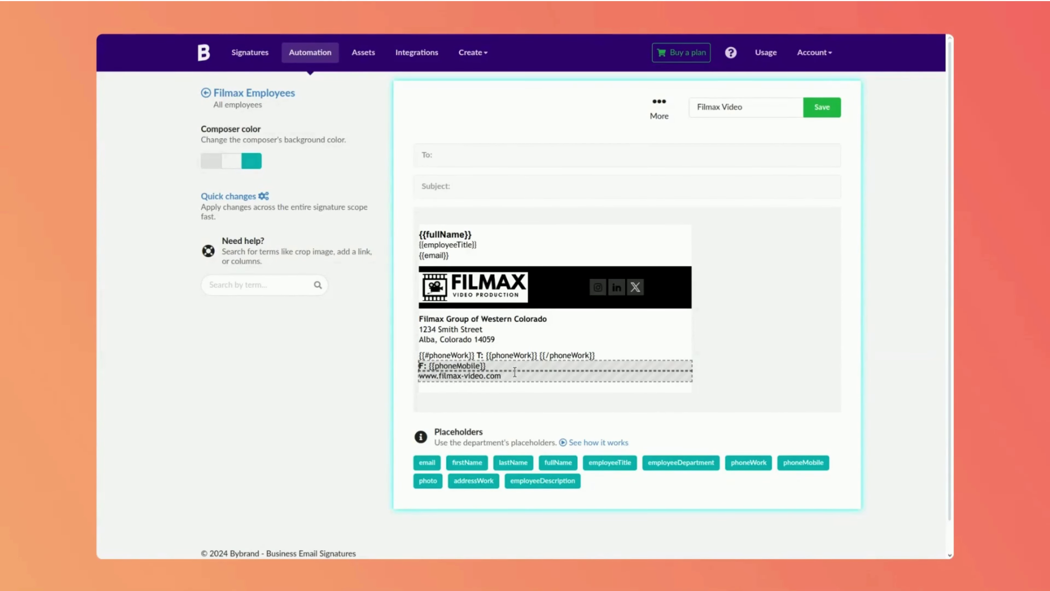
{"action": "type", "text": "{{phoneMobile}}"}
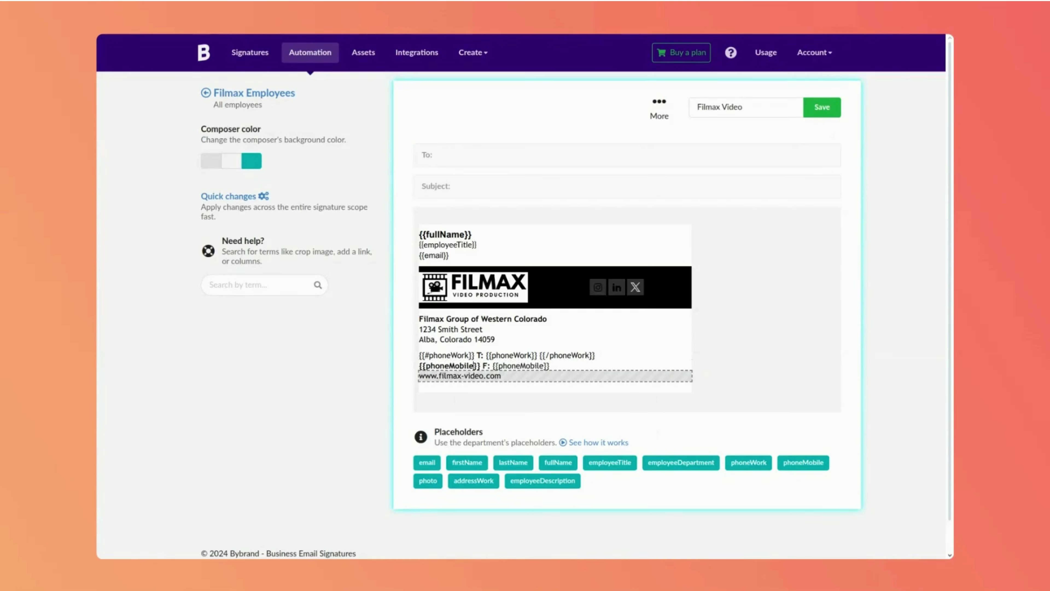
{"action": "left_click_drag", "start_coordinate": [479, 365], "coordinate": [419, 365]}
{"action": "key", "text": "ctrl+c"}
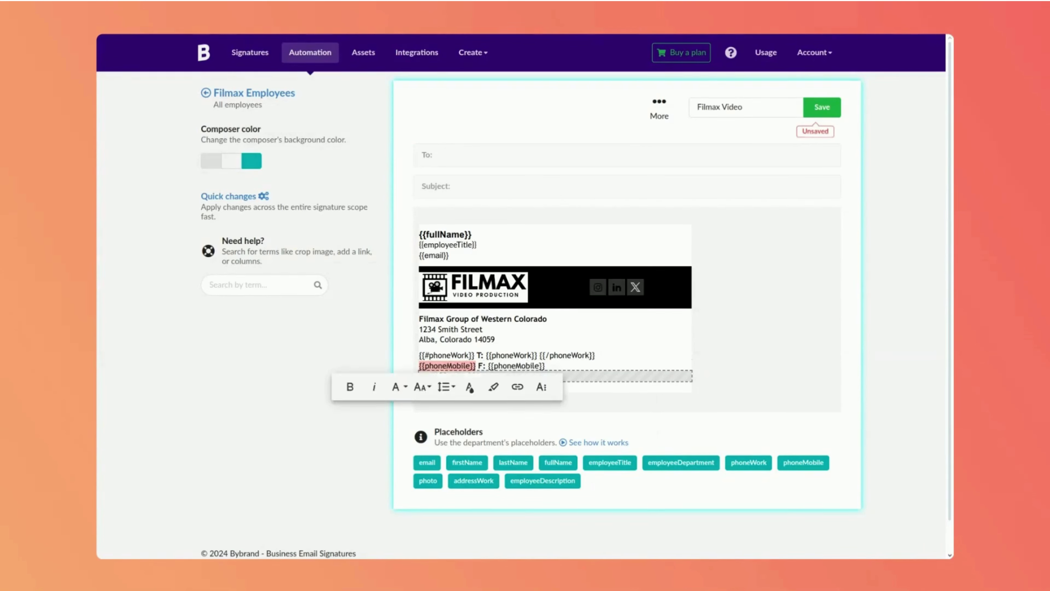
{"action": "key", "text": "ctrl+b"}
{"action": "left_click", "coordinate": [423, 365]}
{"action": "type", "text": "#"}
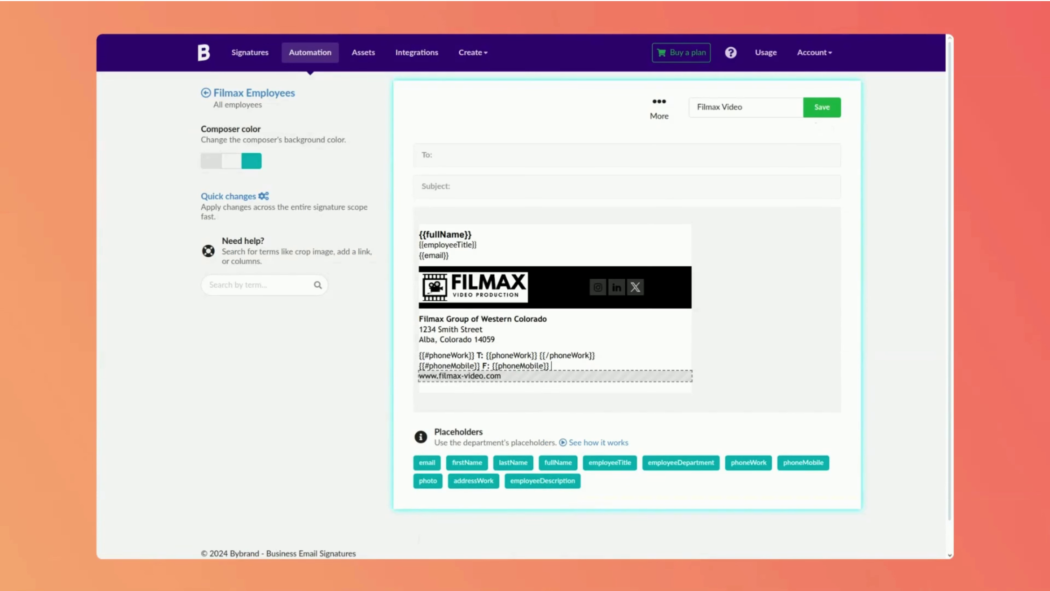
Add the closing tag {{/phoneMobile}} after the phoneMobile placeholder on the "F:" line
{"action": "key", "text": "ctrl+v"}
{"action": "left_click", "coordinate": [554, 366]}
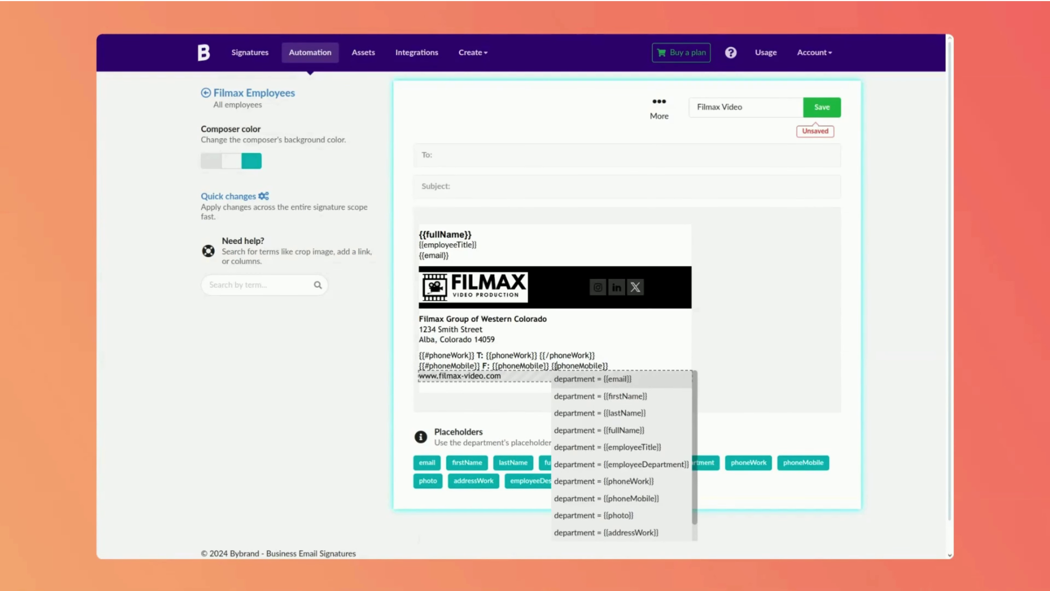
{"action": "type", "text": "/"}
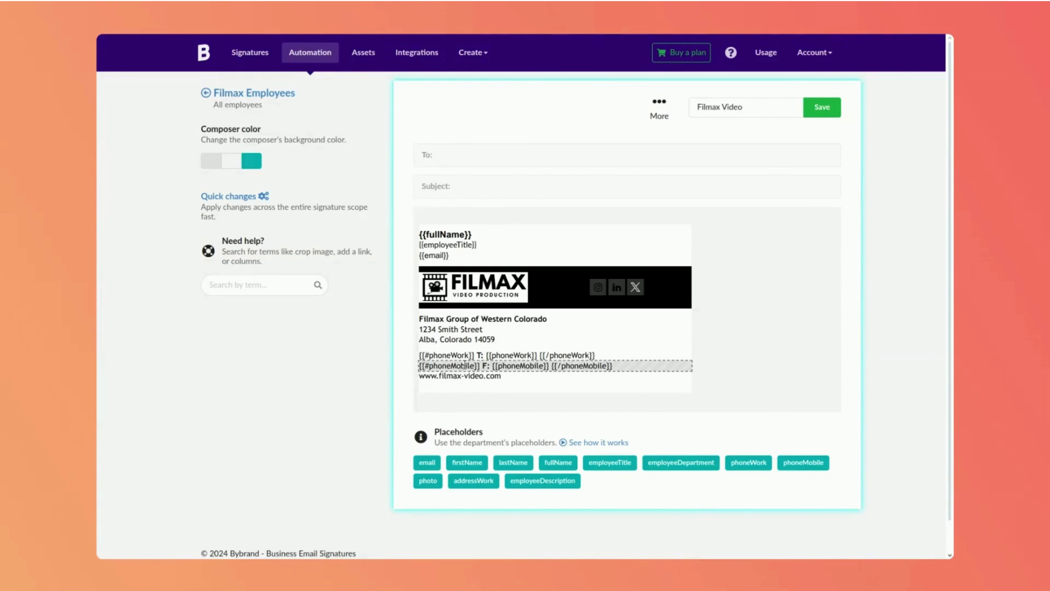
Remove the space between each opening conditional tag and its "T:" or "F:" label
{"action": "left_click", "coordinate": [592, 366]}
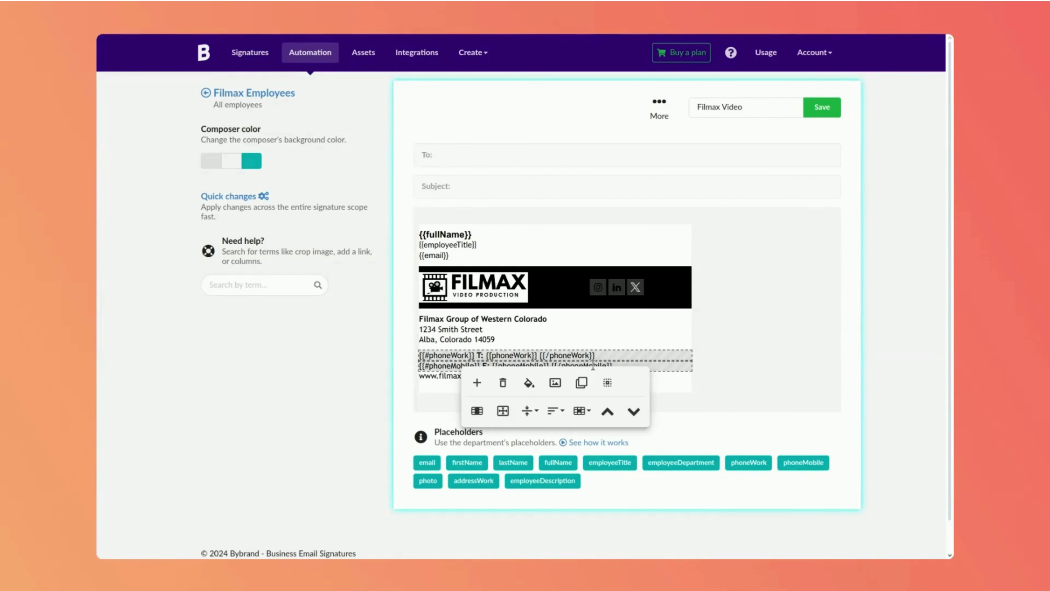
{"action": "left_click", "coordinate": [592, 366]}
{"action": "left_click", "coordinate": [424, 366]}
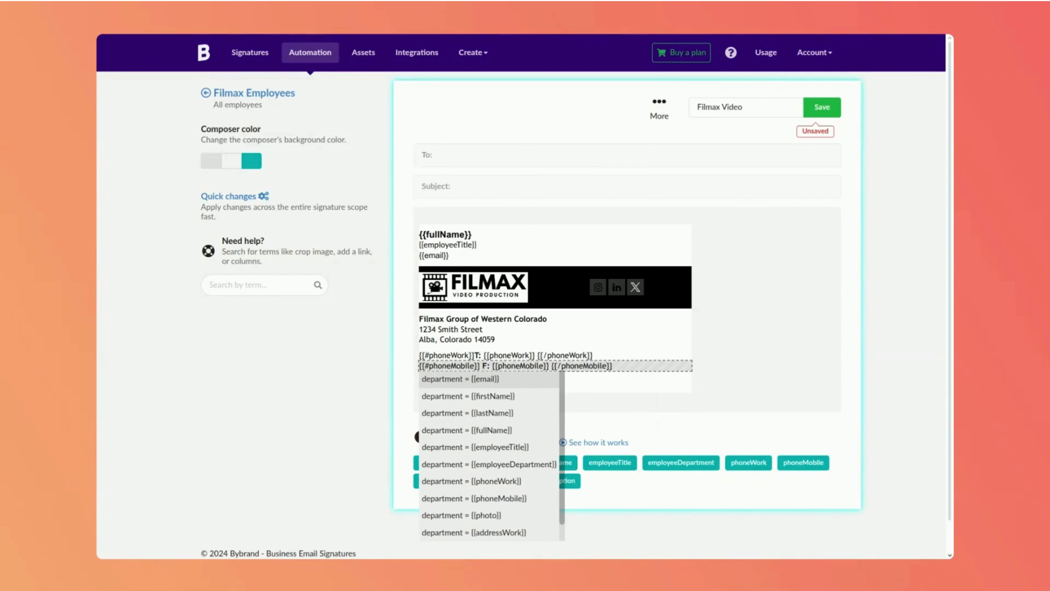
{"action": "left_click", "coordinate": [480, 363]}
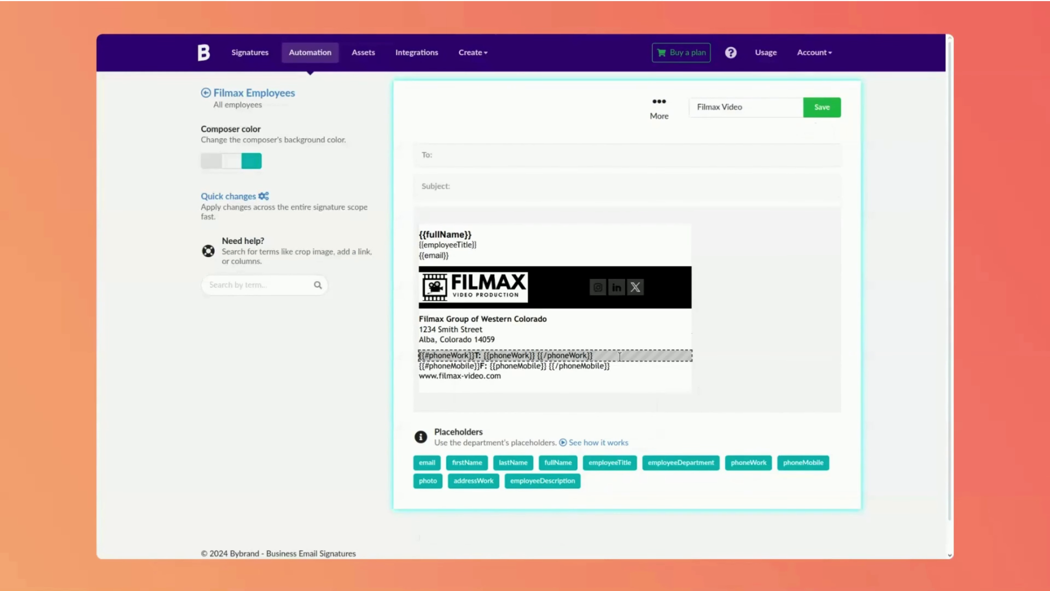
Save the Filmax Video signature and open its quick preview
{"action": "left_click", "coordinate": [823, 109]}
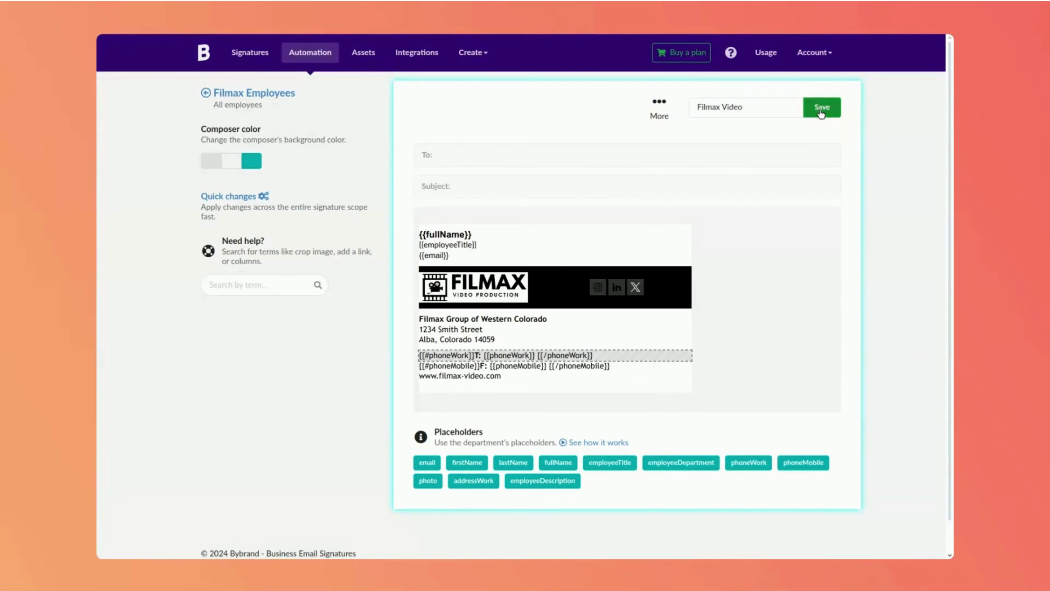
{"action": "left_click", "coordinate": [659, 108]}
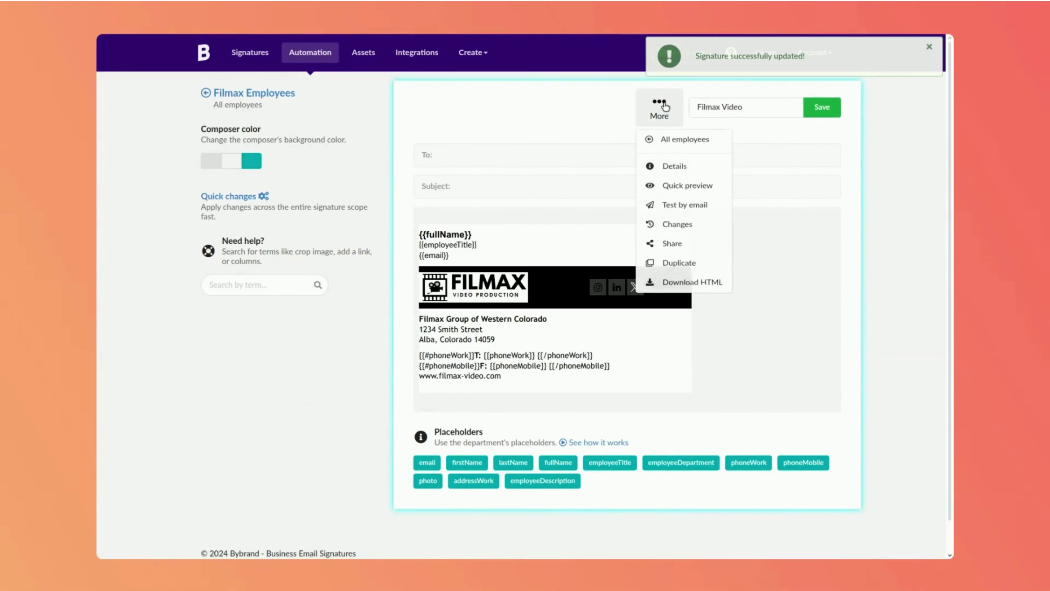
{"action": "left_click", "coordinate": [682, 194]}
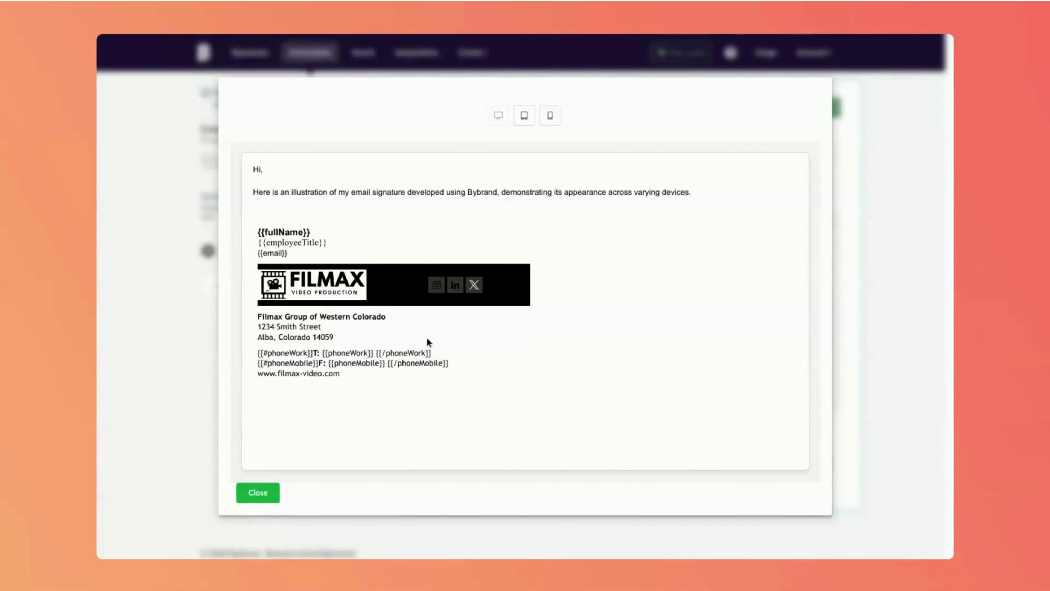
Close the signature preview and open the employee list of the Filmax Employees department
{"action": "left_click", "coordinate": [264, 497]}
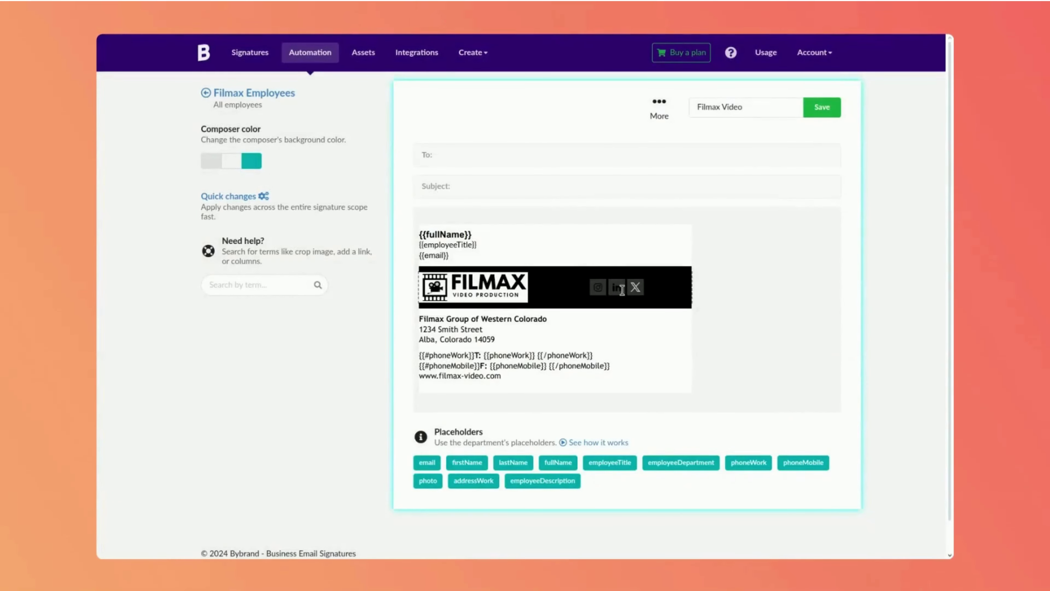
{"action": "left_click", "coordinate": [282, 96]}
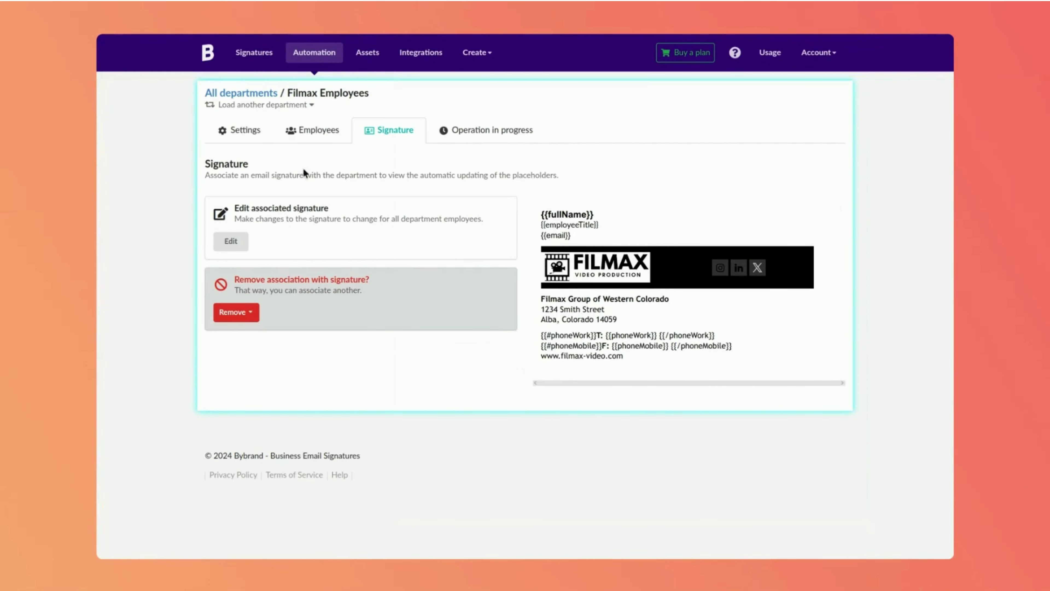
{"action": "left_click", "coordinate": [324, 135]}
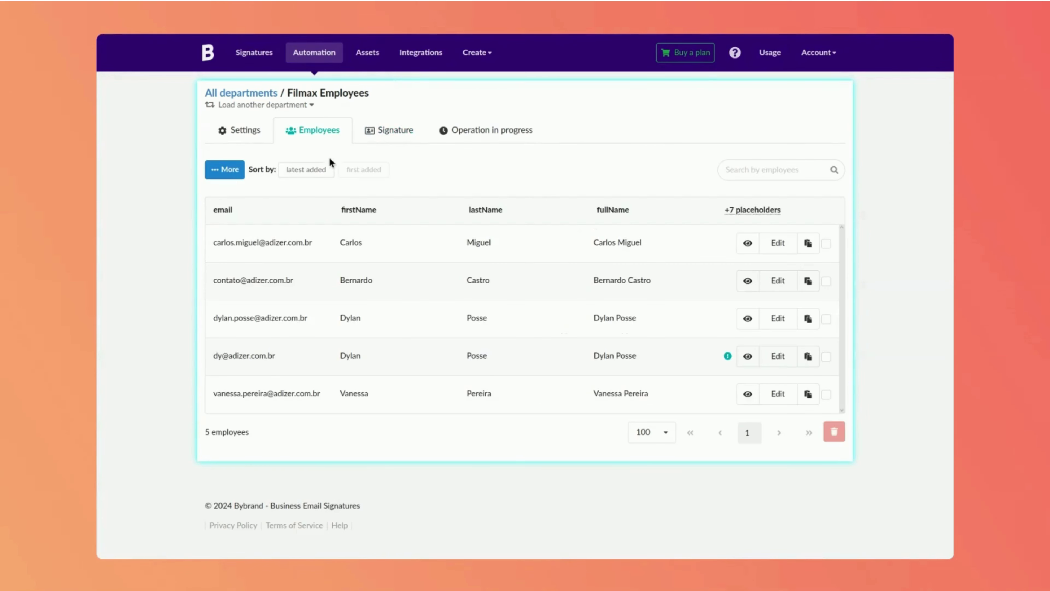
Preview the email signatures of the third, fourth and fifth employees in the list, one after another
{"action": "left_click", "coordinate": [747, 318]}
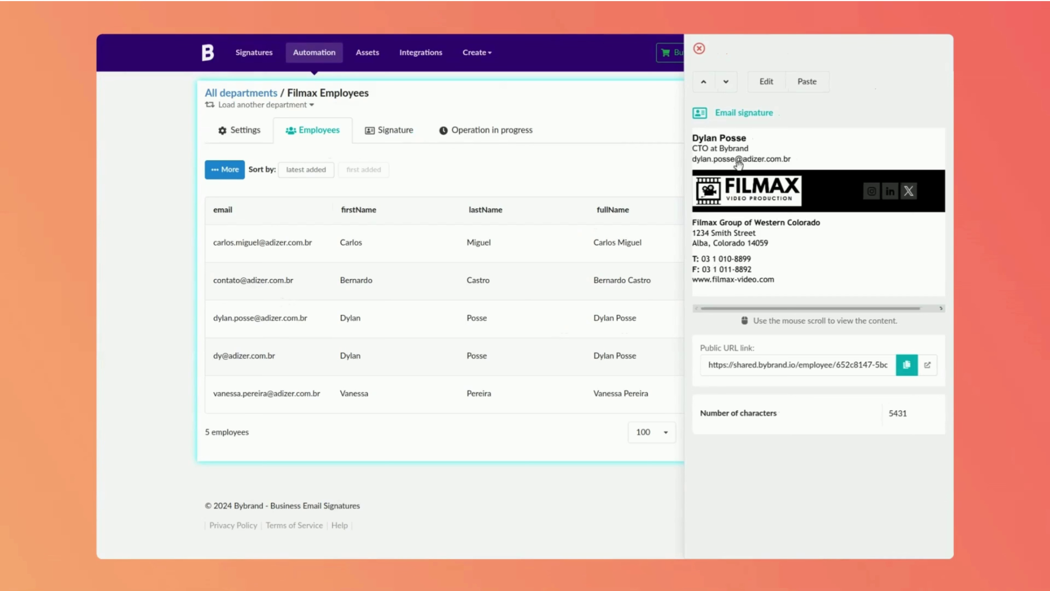
{"action": "left_click", "coordinate": [726, 83]}
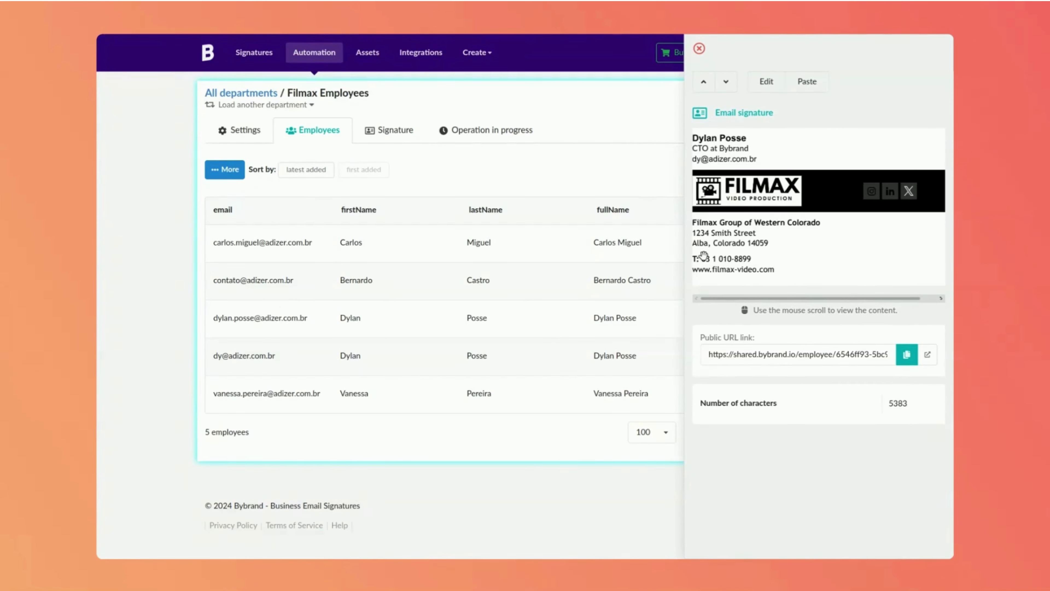
{"action": "left_click", "coordinate": [727, 82]}
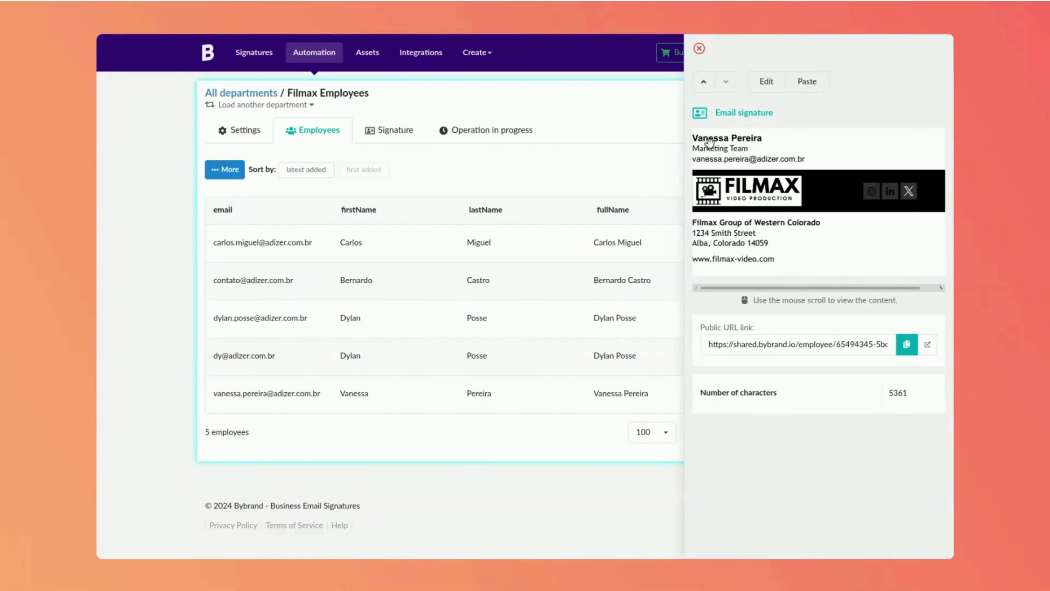
Open the data of the employee titled Marketing Team for editing and preview their email signature
{"action": "left_click", "coordinate": [768, 83]}
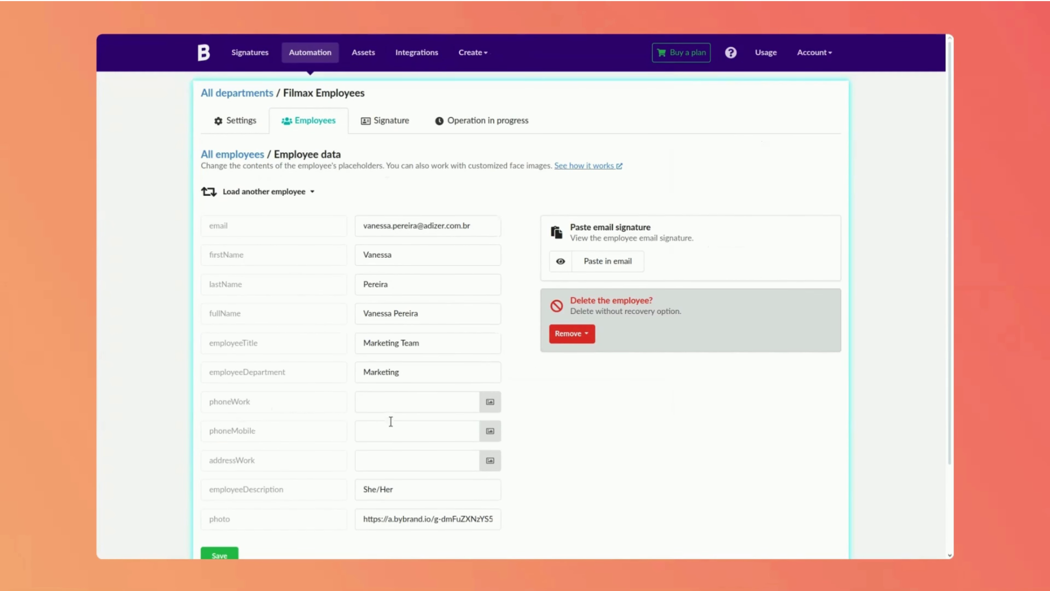
{"action": "left_click", "coordinate": [561, 261]}
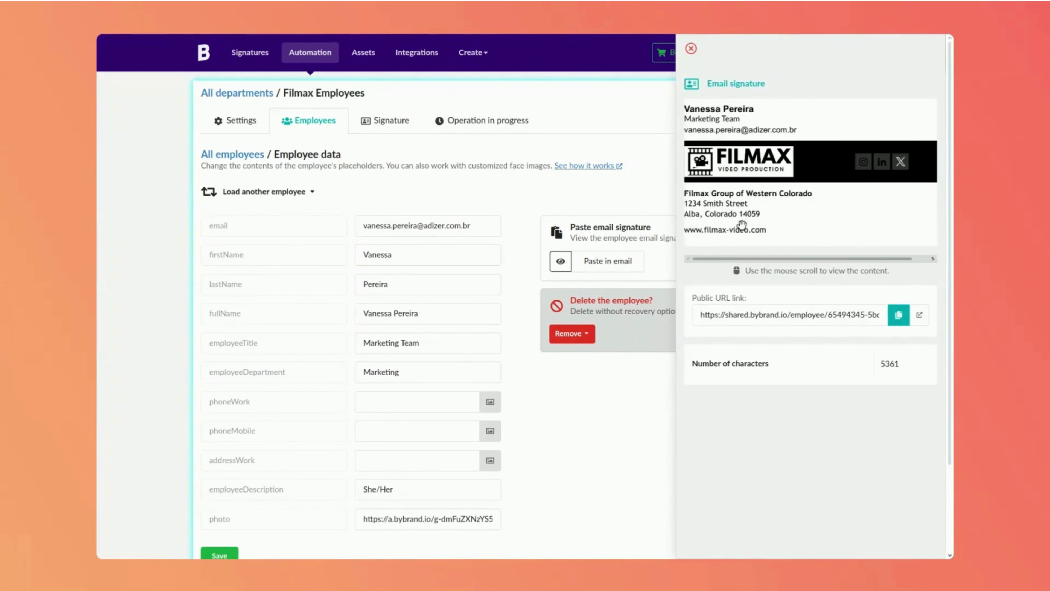
{"action": "left_click", "coordinate": [690, 48]}
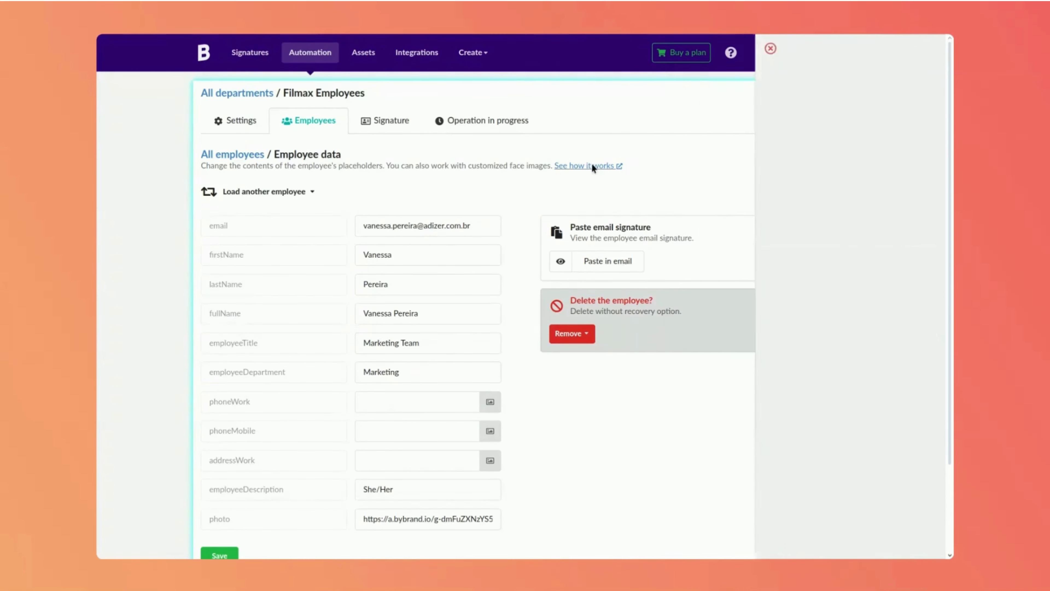
Enter a work phone number for the Marketing Team employee, save the data, and check the signature preview
{"action": "left_click", "coordinate": [403, 400]}
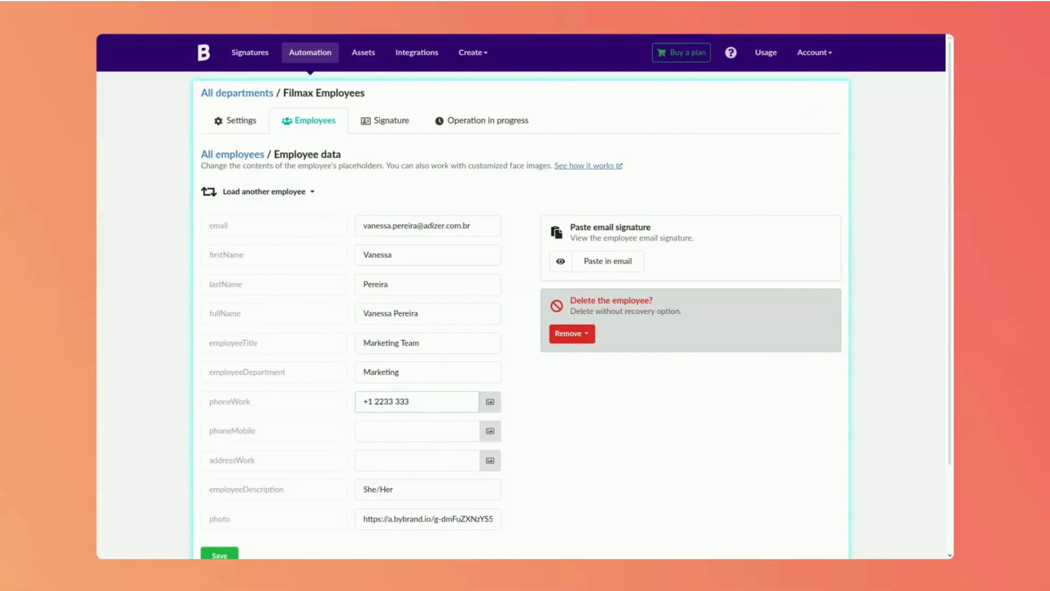
{"action": "left_click", "coordinate": [220, 554]}
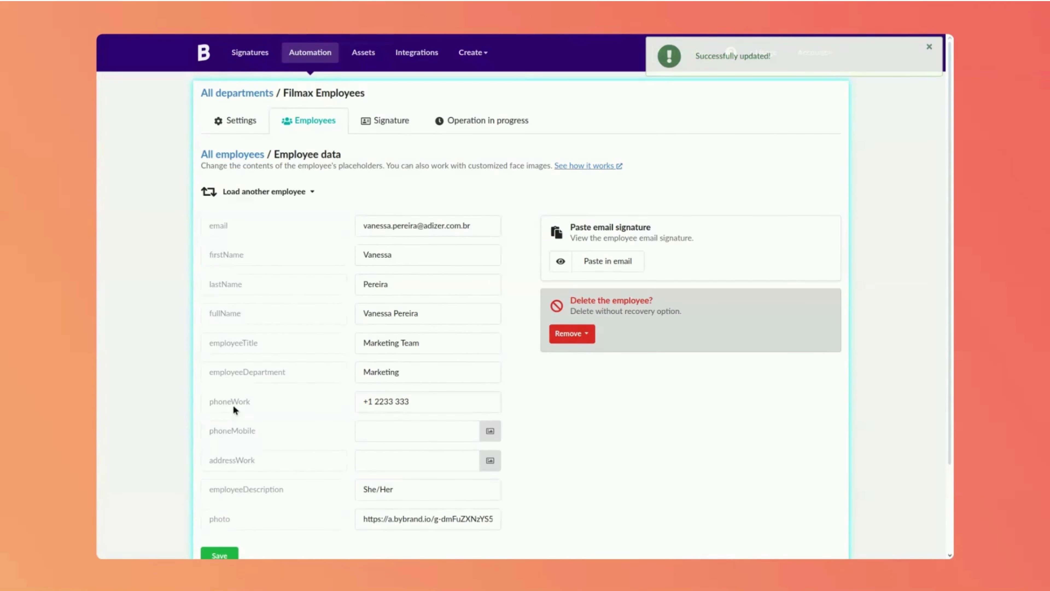
{"action": "left_click", "coordinate": [560, 261]}
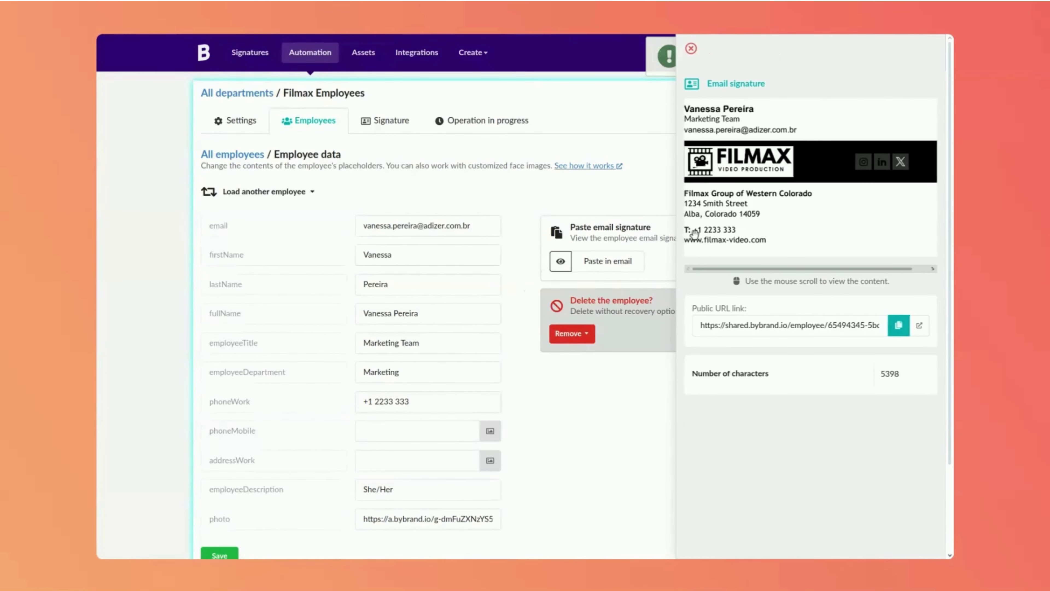
{"action": "left_click", "coordinate": [426, 400]}
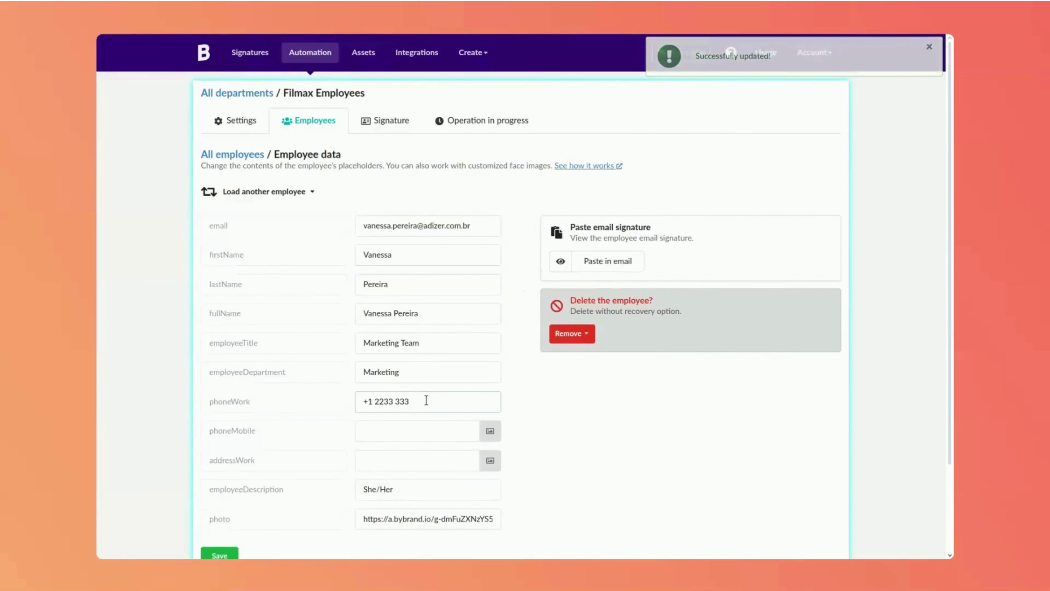
Clear the Marketing Team employee's phoneWork value, save the data, and check the signature preview again
{"action": "triple_click", "coordinate": [425, 400]}
{"action": "key", "text": "BackSpace"}
{"action": "scroll", "coordinate": [426, 398], "scroll_direction": "down", "scroll_amount": 3}
{"action": "left_click", "coordinate": [220, 448]}
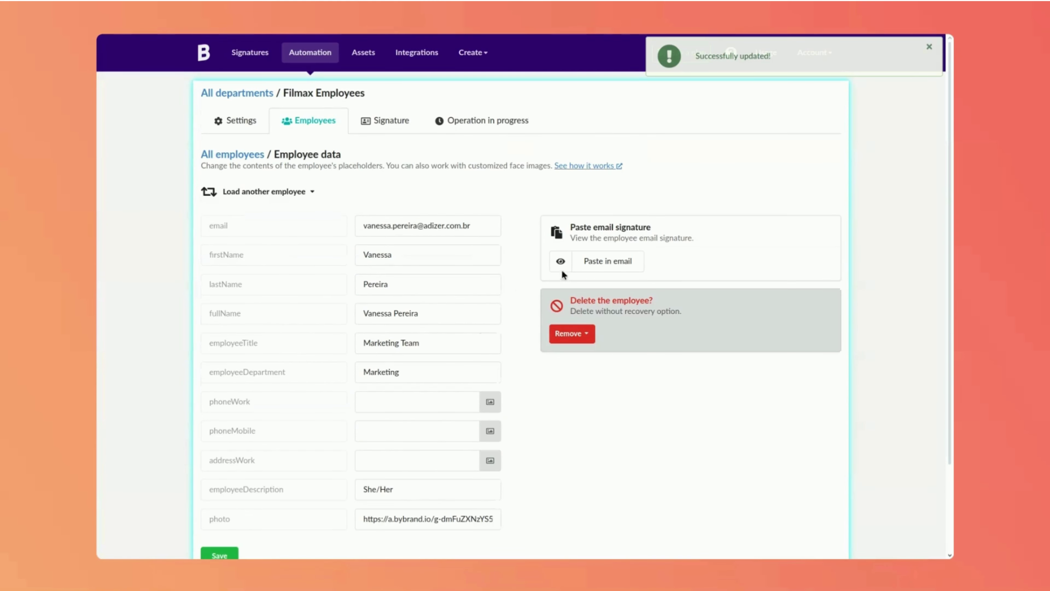
{"action": "left_click", "coordinate": [560, 261]}
{"action": "left_click", "coordinate": [428, 352]}
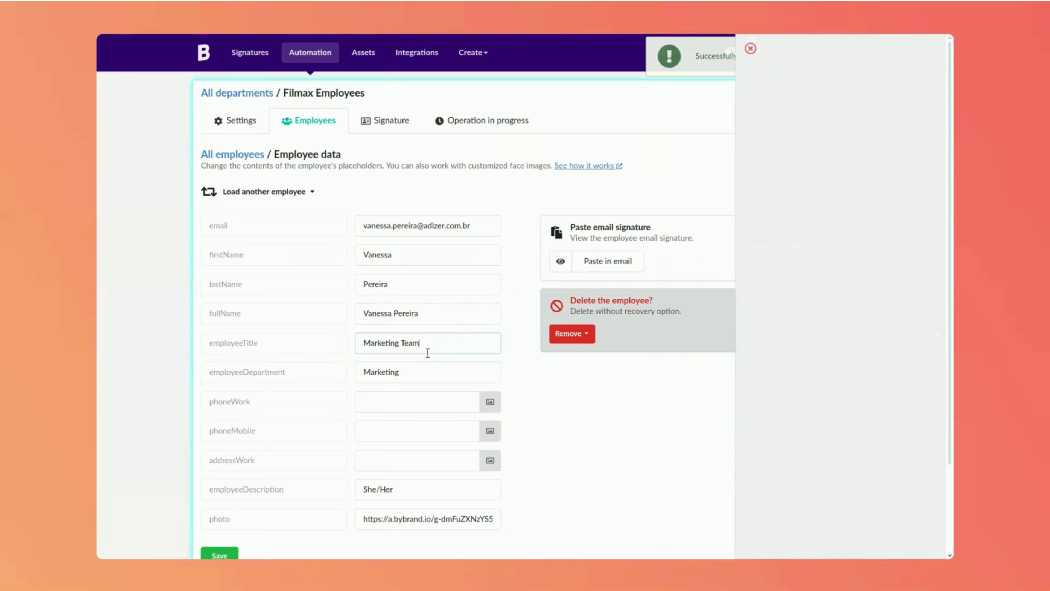
Load the data of the employee titled CTO at Bybrand in place of the Marketing Team employee's data
{"action": "scroll", "coordinate": [414, 360], "scroll_direction": "down", "scroll_amount": 3}
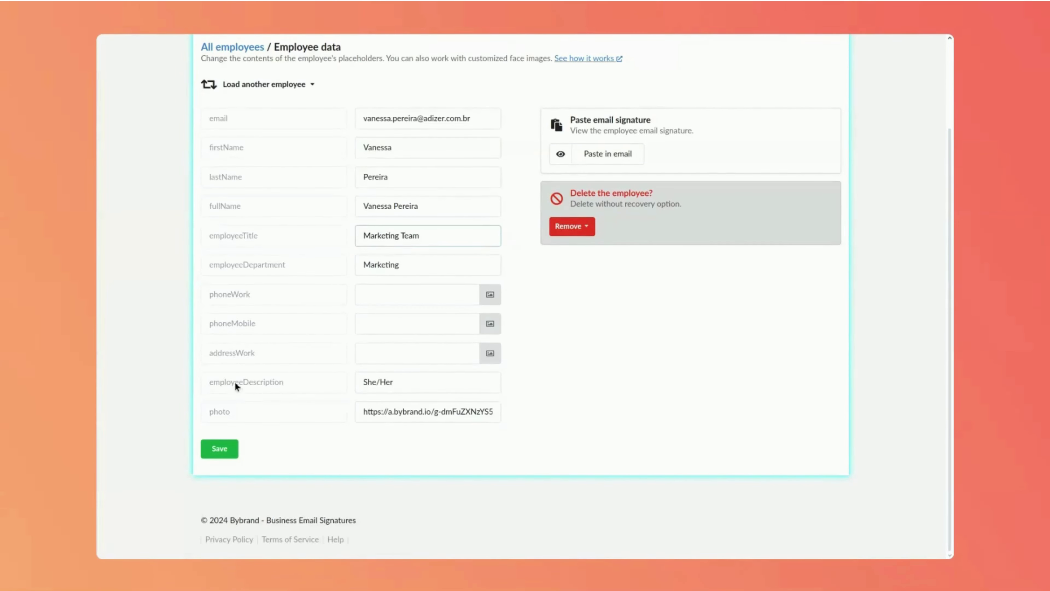
{"action": "scroll", "coordinate": [267, 383], "scroll_direction": "up", "scroll_amount": 3}
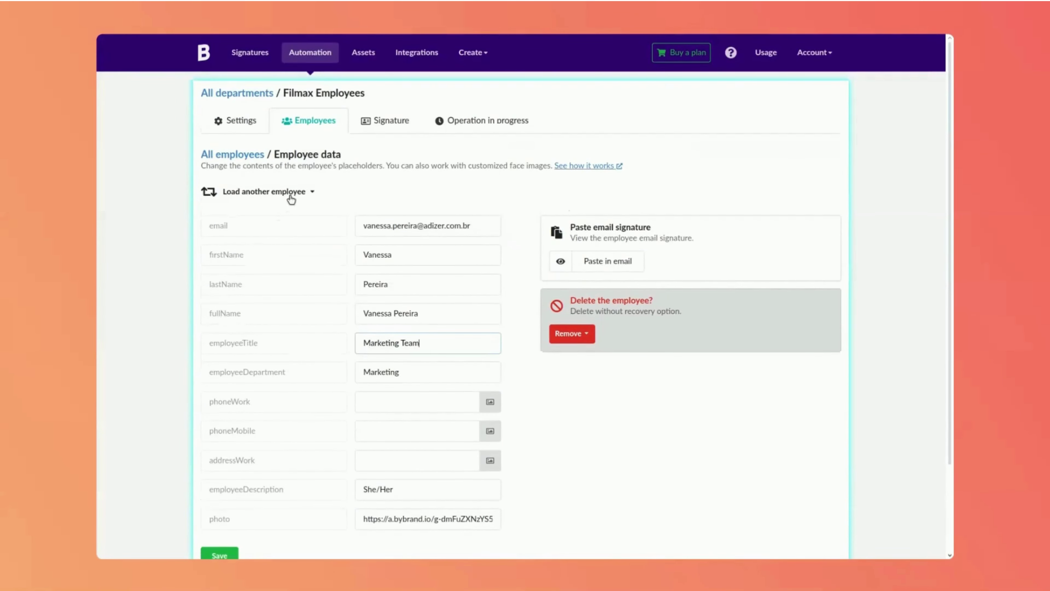
{"action": "left_click", "coordinate": [289, 194]}
{"action": "left_click", "coordinate": [326, 285]}
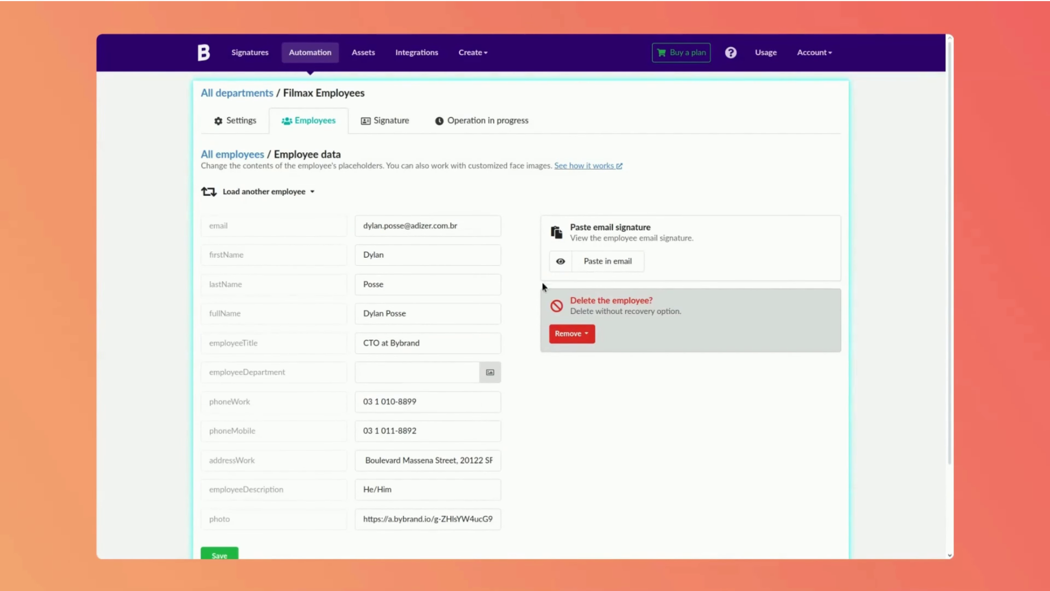
Preview the CTO's signature and open its paste-in-email page with the Google Workspace integration options expanded
{"action": "left_click", "coordinate": [560, 261]}
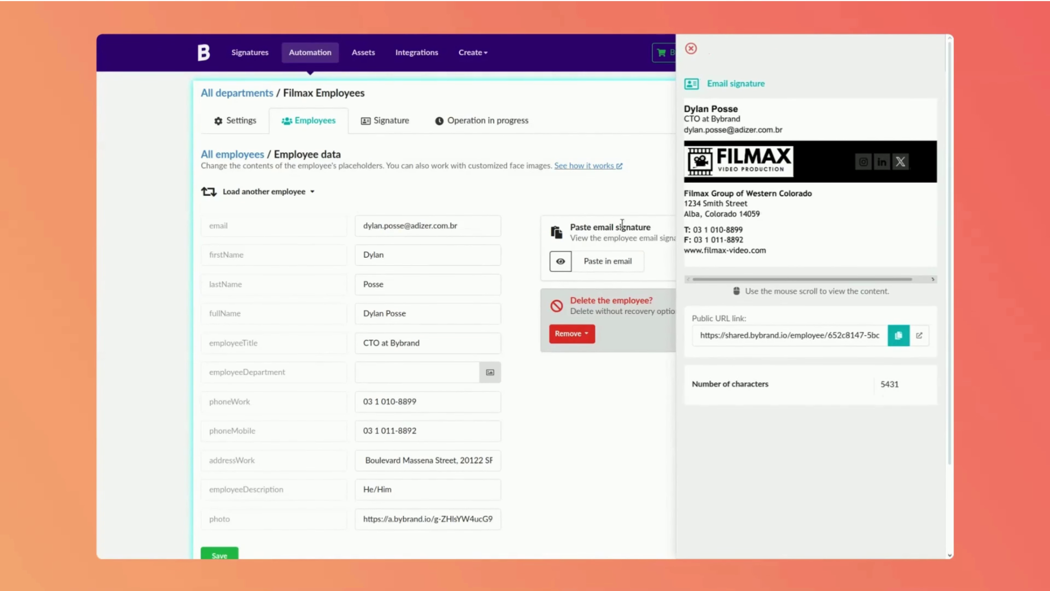
{"action": "left_click", "coordinate": [623, 224]}
{"action": "left_click", "coordinate": [607, 260]}
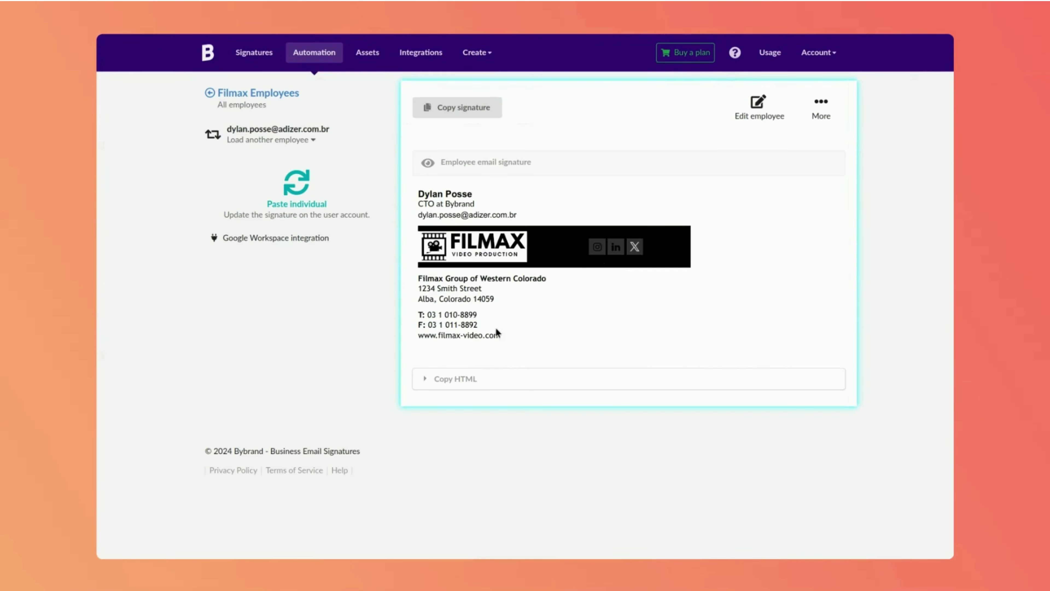
{"action": "left_click", "coordinate": [317, 240]}
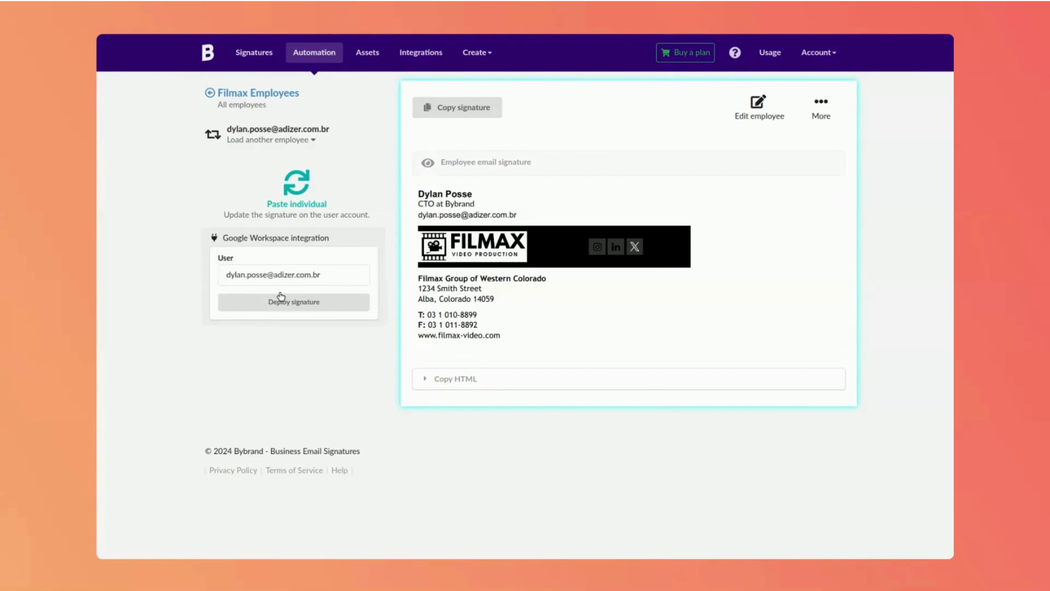
View the email signature of the Support Team employee, followed by that of the Marketing Team employee
{"action": "left_click", "coordinate": [288, 141]}
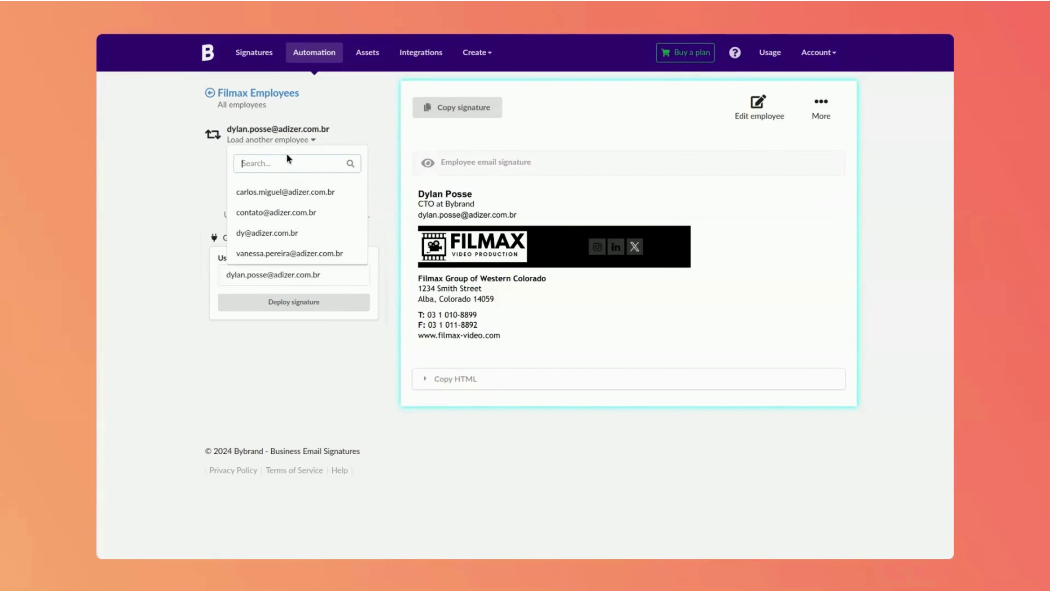
{"action": "left_click", "coordinate": [273, 192]}
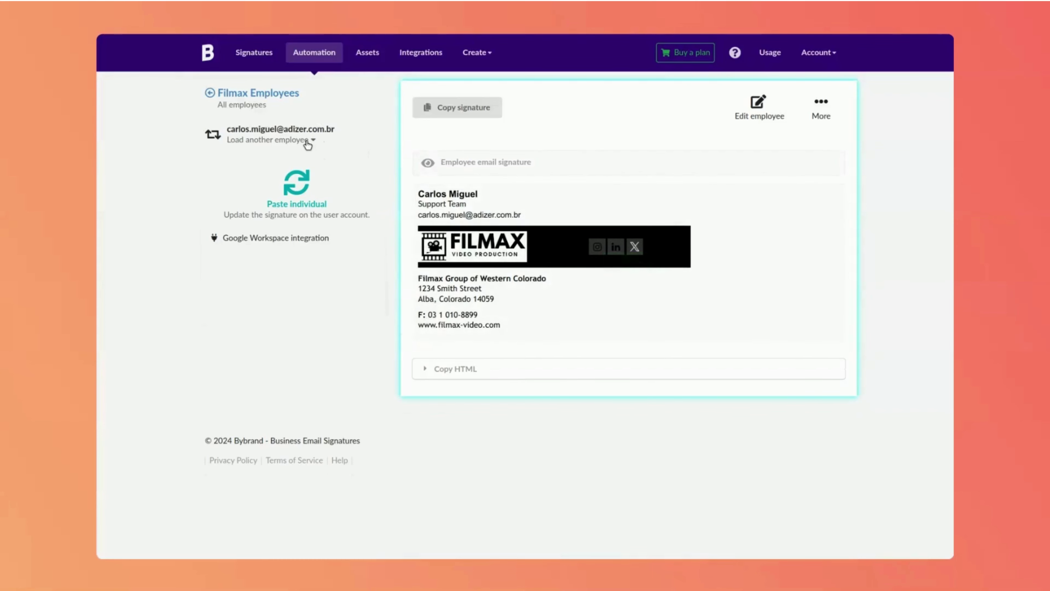
{"action": "left_click", "coordinate": [306, 140]}
{"action": "left_click", "coordinate": [270, 254]}
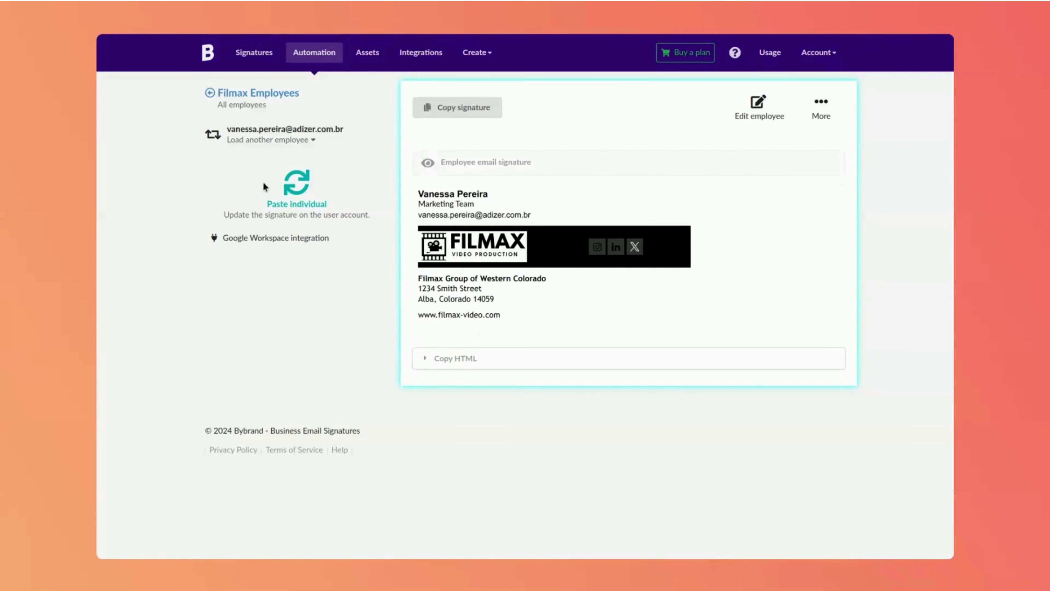
Return to the Filmax Employees department and open its associated signature for editing
{"action": "left_click", "coordinate": [265, 95]}
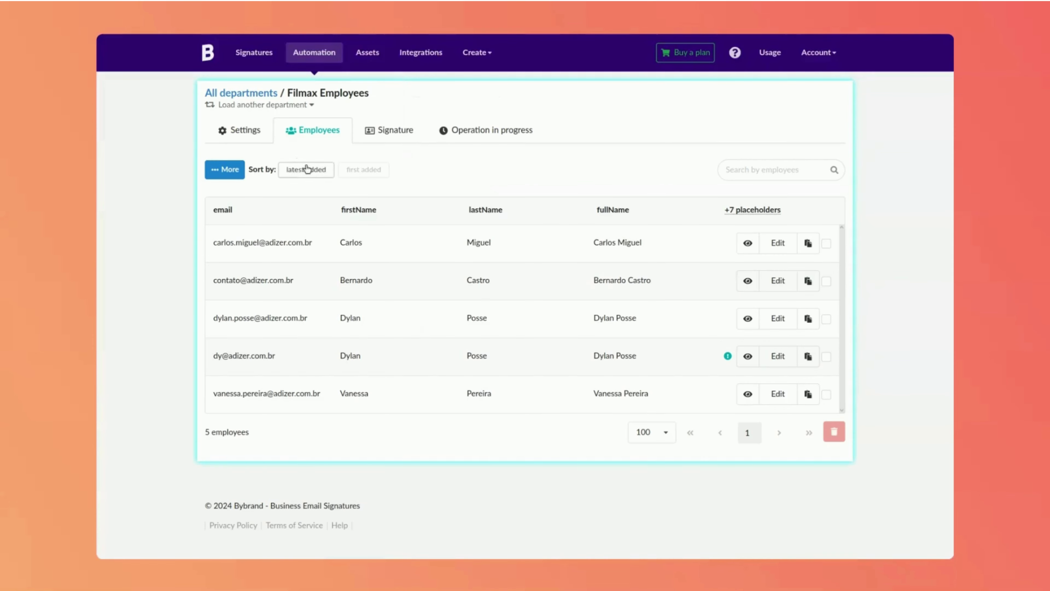
{"action": "left_click", "coordinate": [396, 130]}
{"action": "left_click", "coordinate": [230, 242]}
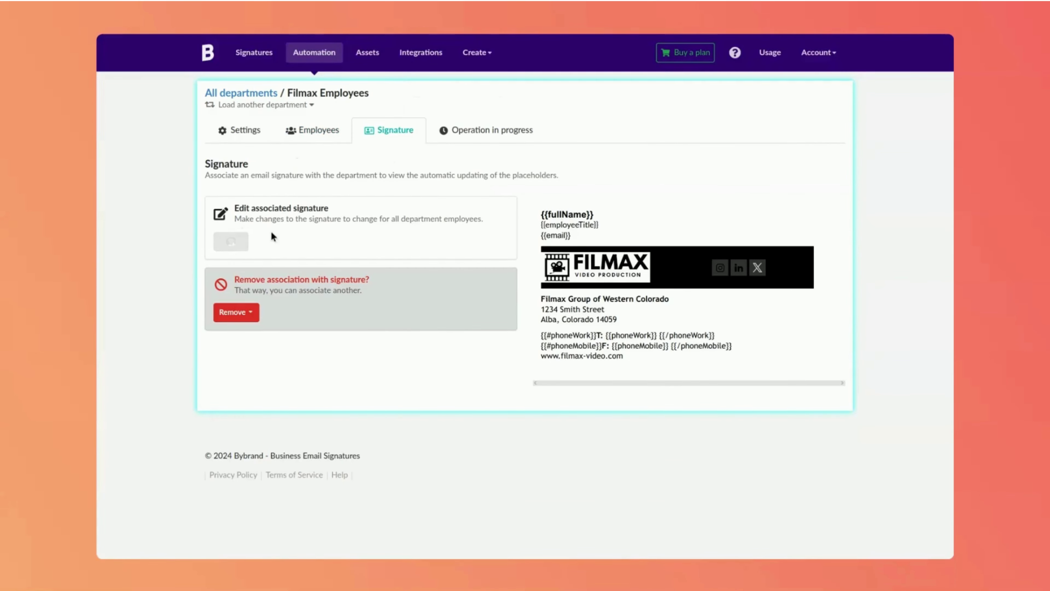
Review the available department placeholders in the signature editor and return to the Filmax Employees department
{"action": "scroll", "coordinate": [472, 410], "scroll_direction": "down", "scroll_amount": 1}
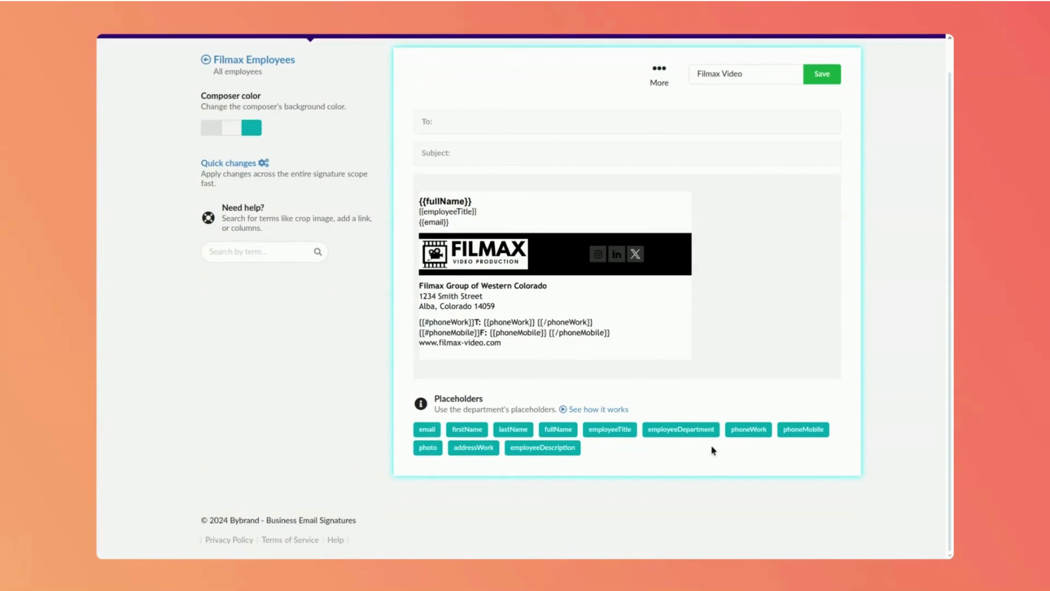
{"action": "left_click_drag", "start_coordinate": [459, 453], "coordinate": [656, 431]}
{"action": "scroll", "coordinate": [612, 433], "scroll_direction": "up", "scroll_amount": 1}
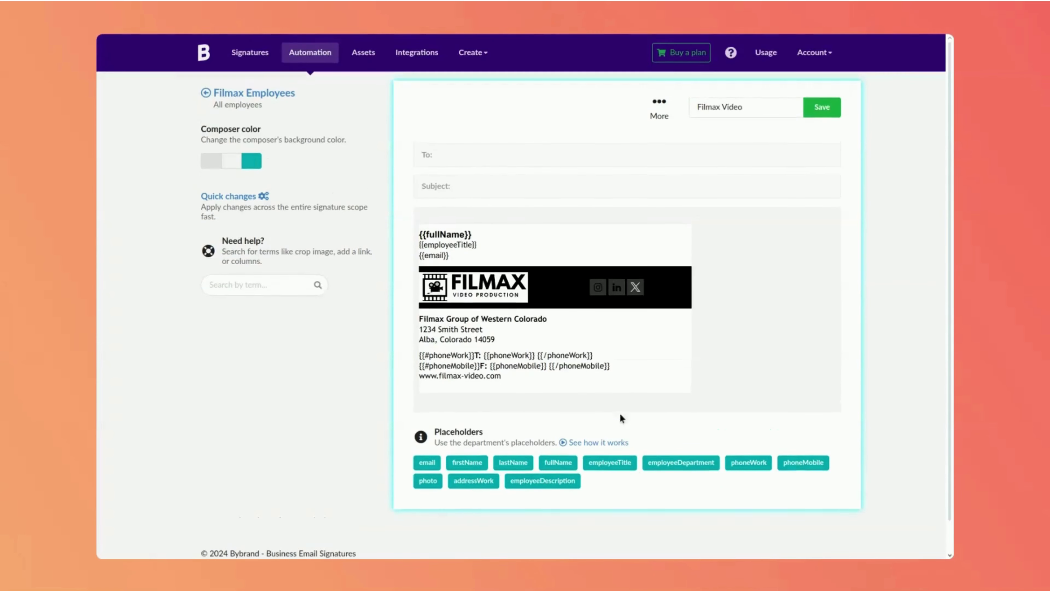
{"action": "left_click", "coordinate": [276, 95]}
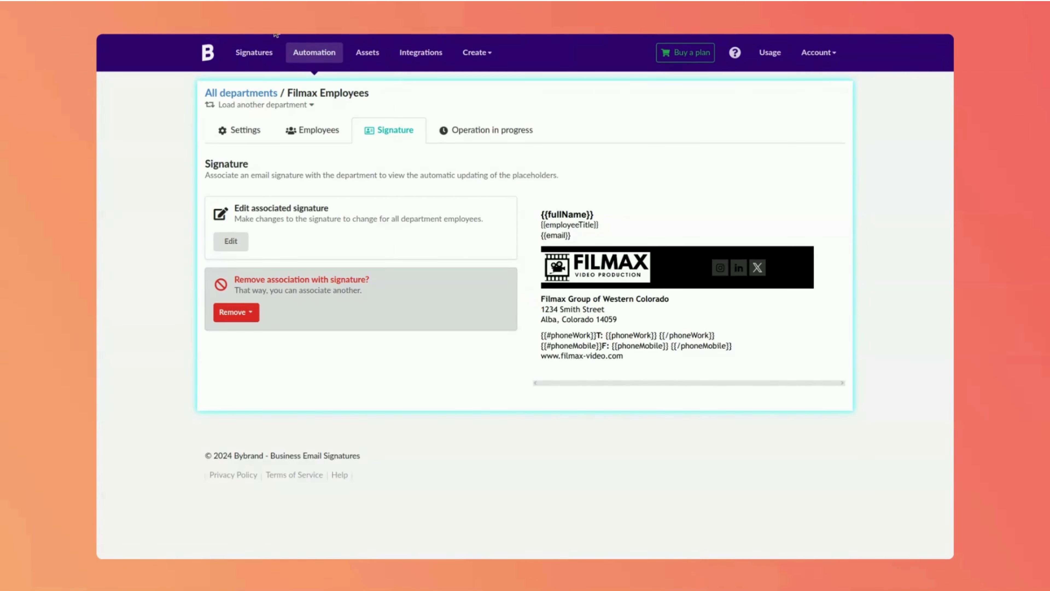